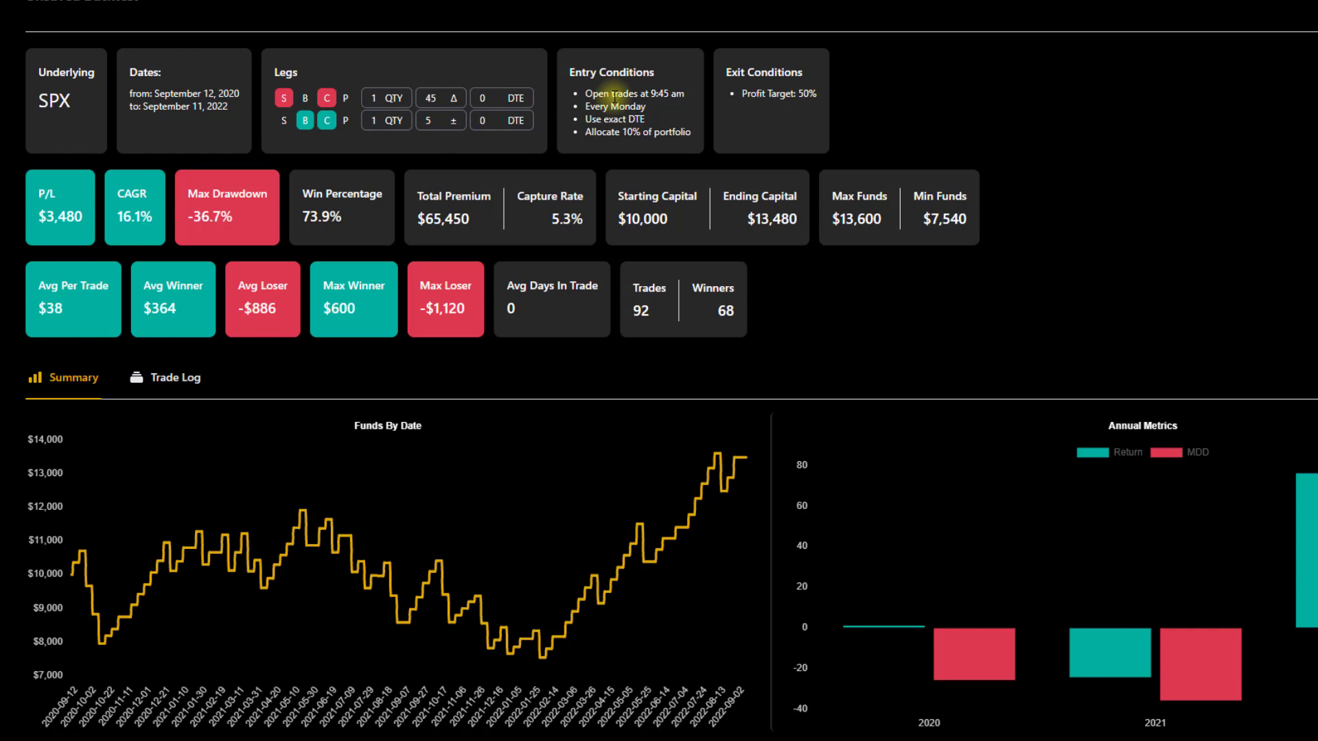
pyautogui.moveTo(650, 94); pyautogui.dragTo(685, 96)
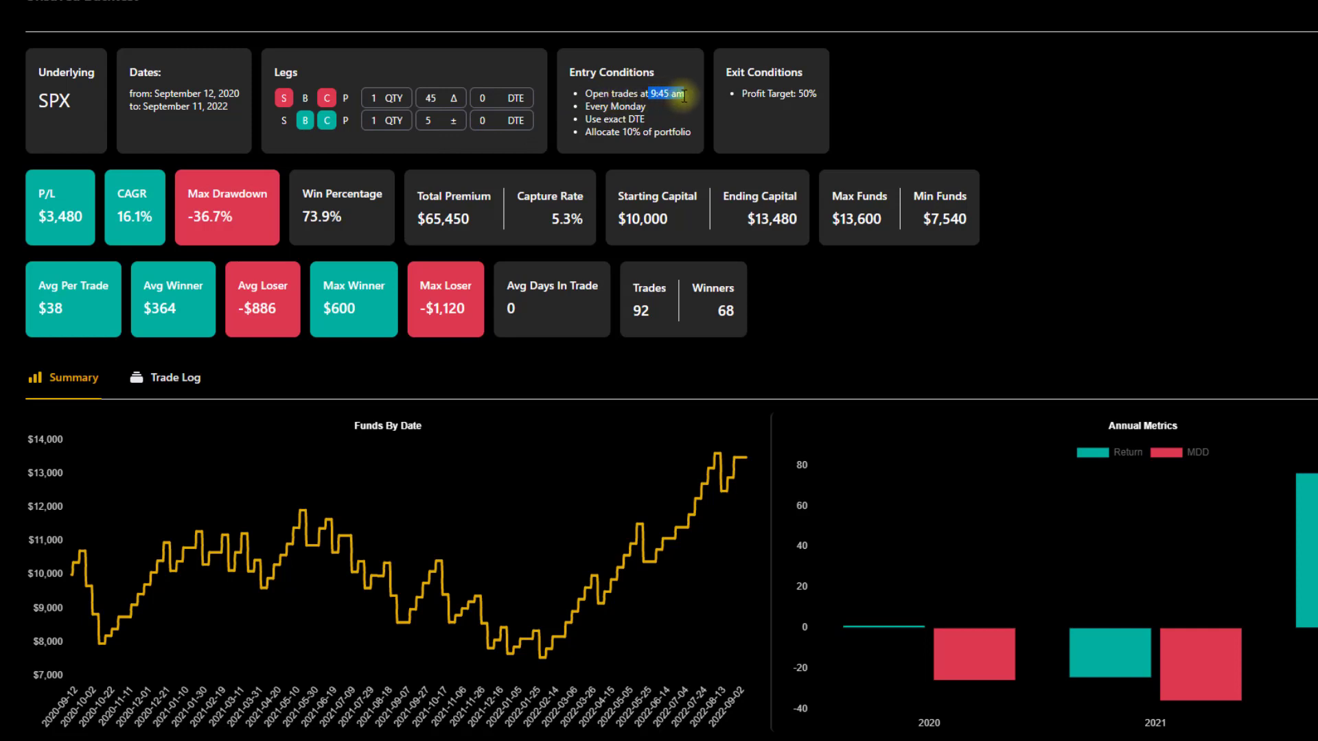
pyautogui.click(657, 117)
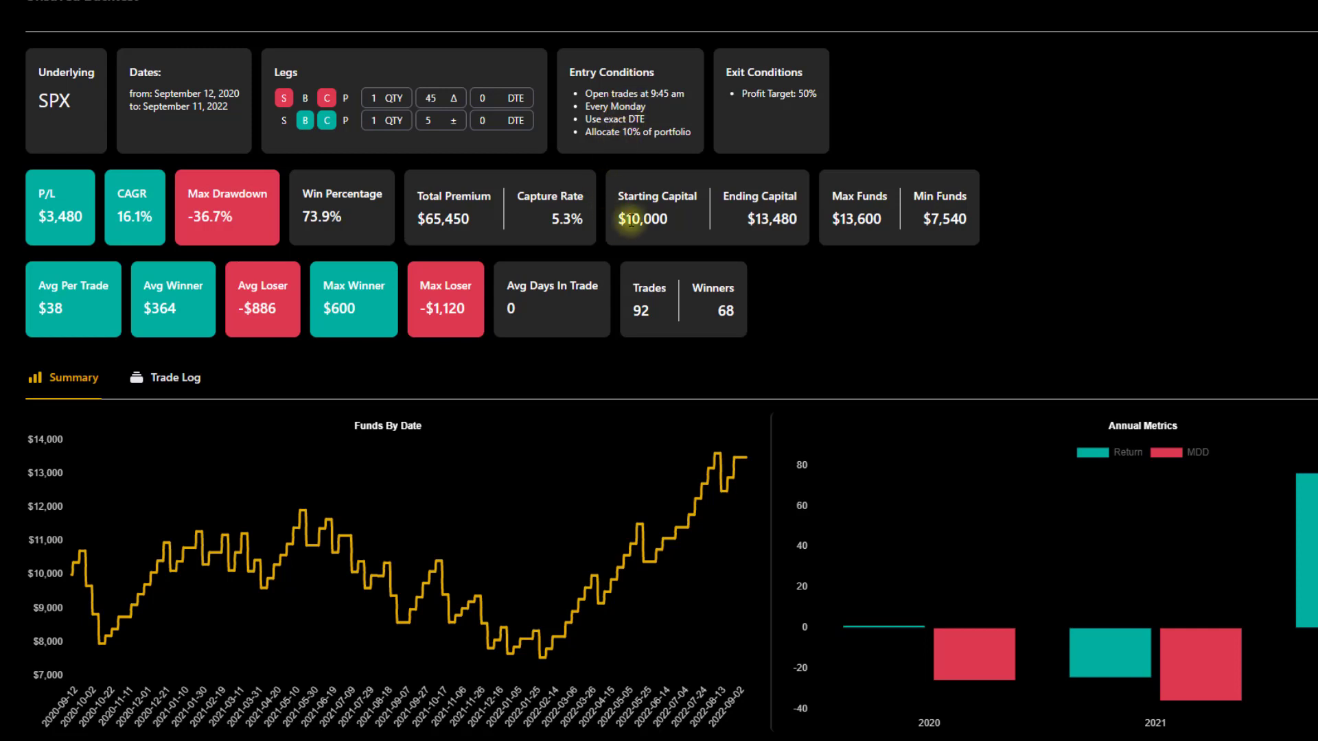
pyautogui.moveTo(667, 218); pyautogui.dragTo(629, 217)
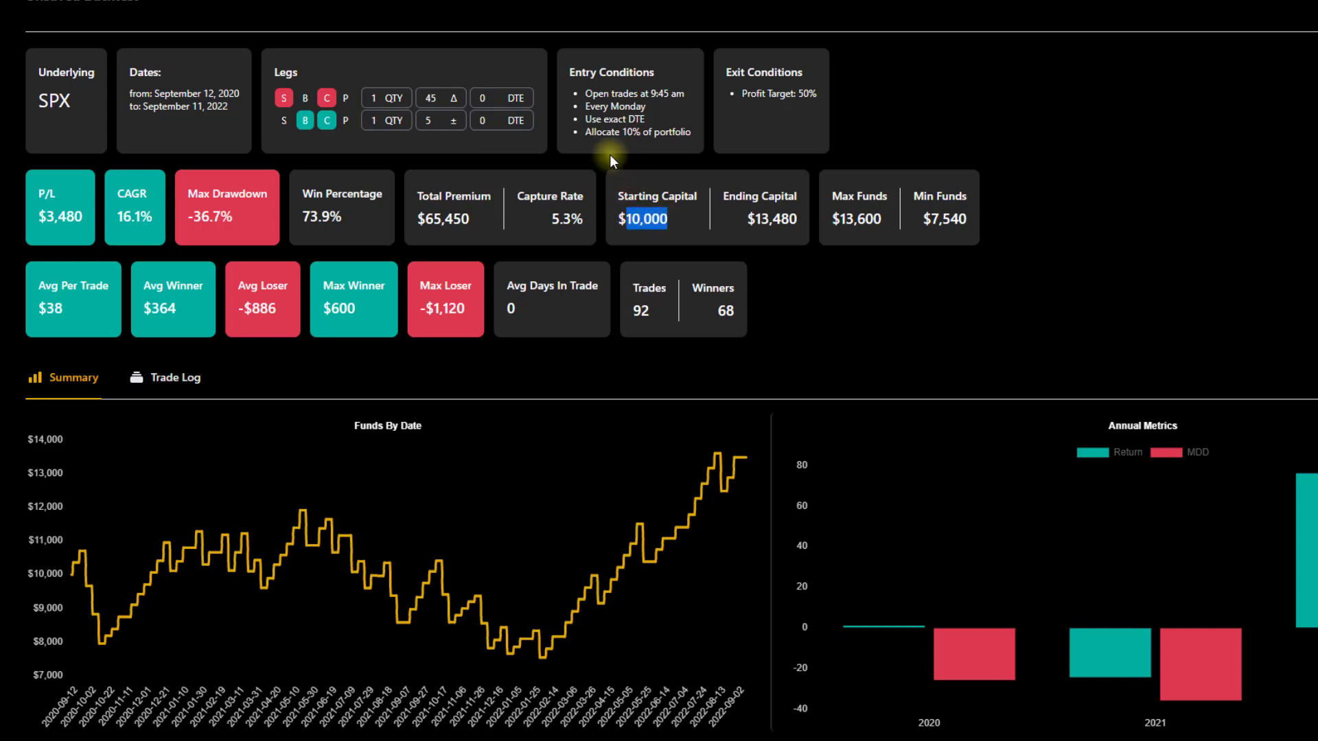
pyautogui.moveTo(622, 132); pyautogui.dragTo(652, 132)
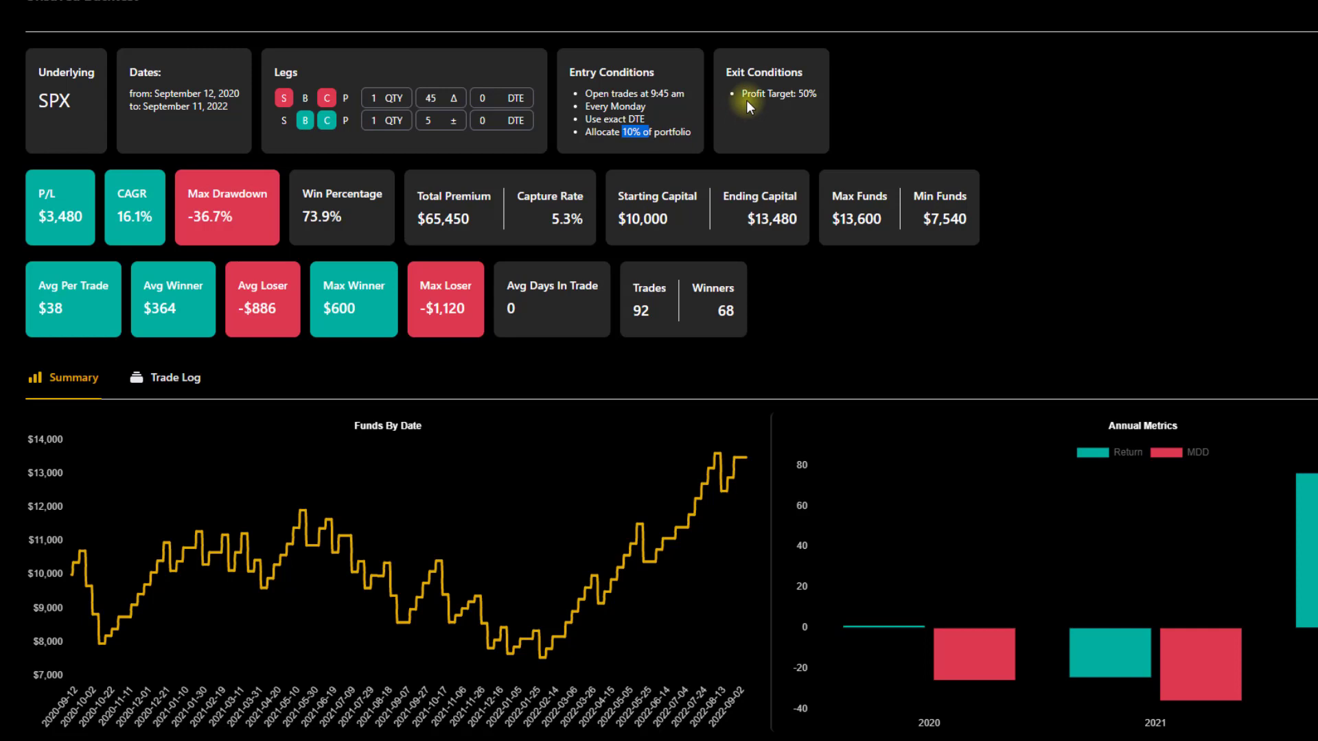
pyautogui.click(777, 126)
# Change the entry day from Monday to Wednesday in Entry Conditions
pyautogui.scroll(-8, 971, 471)
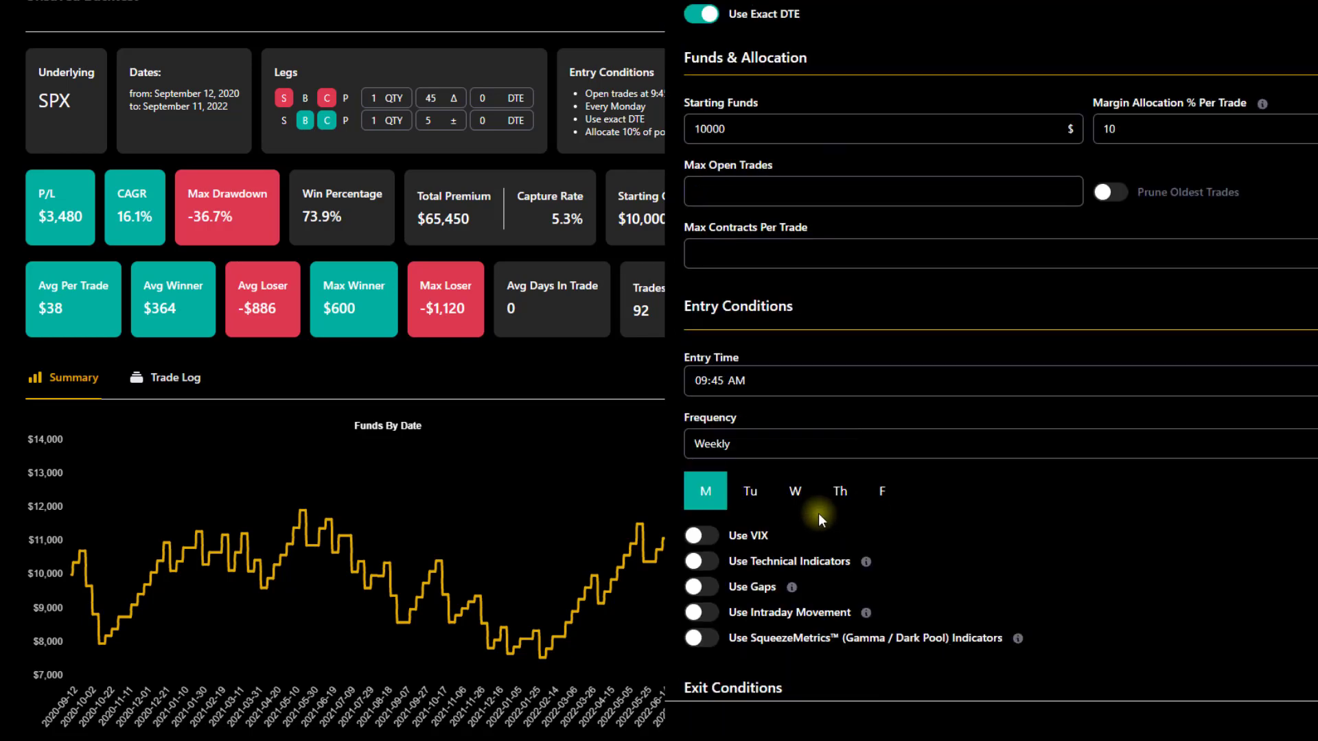
pyautogui.click(796, 493)
pyautogui.click(705, 492)
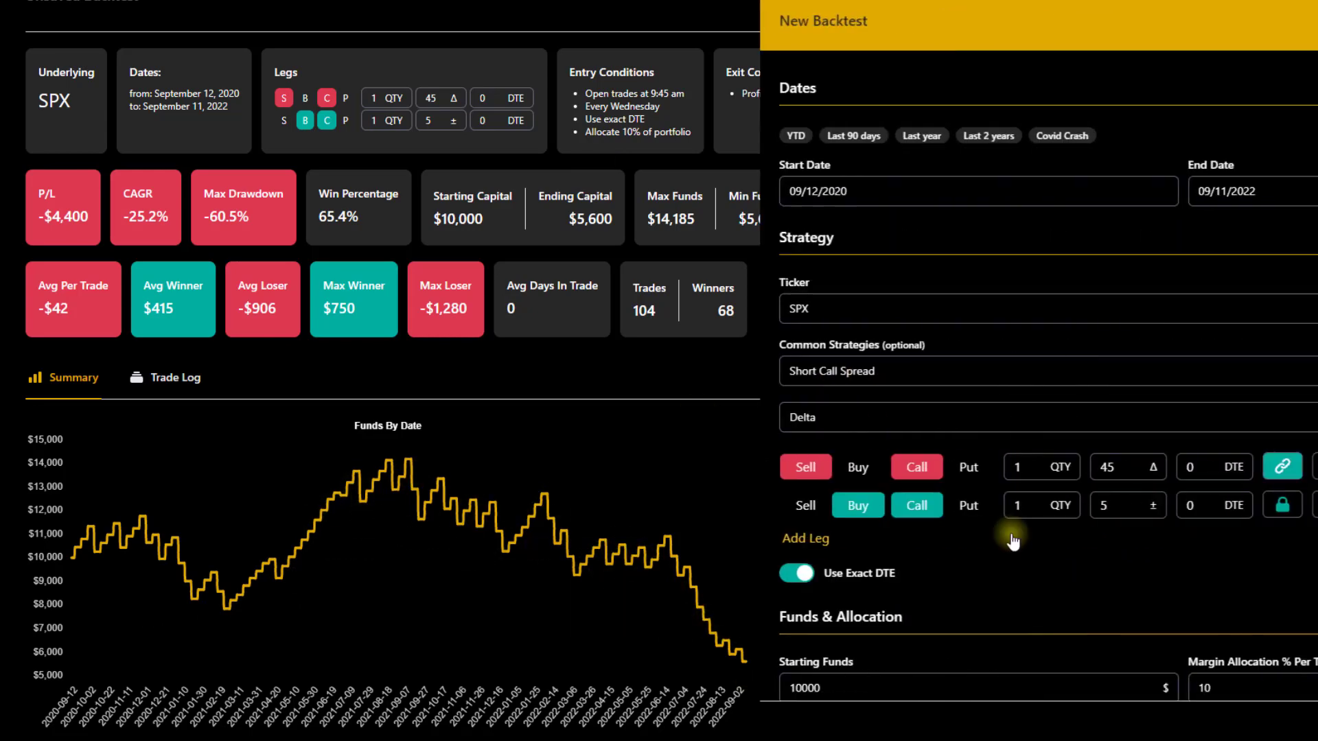
# Switch the entry day from Wednesday to Friday and run the backtest
pyautogui.scroll(-8, 1012, 536)
pyautogui.click(882, 412)
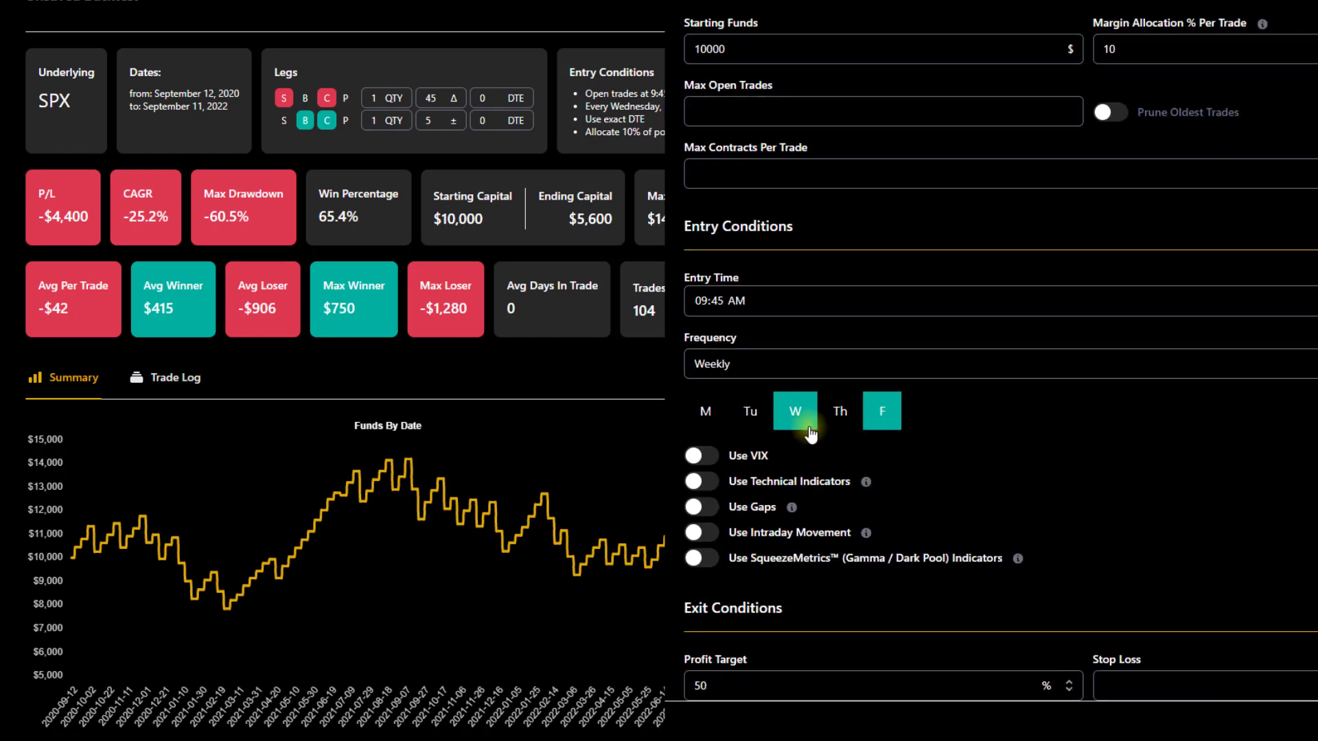
pyautogui.click(795, 412)
pyautogui.click(390, 524)
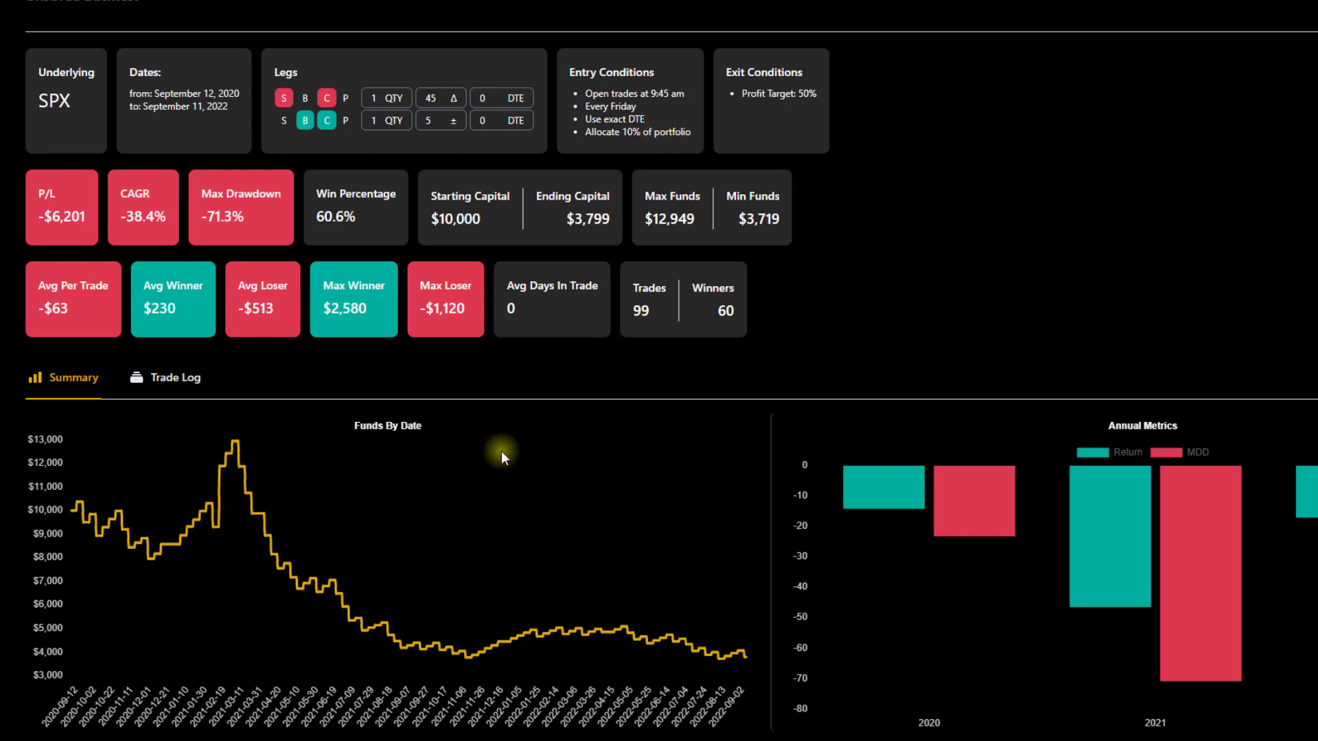
# Make Wednesday the entry day again and rerun, restoring the -$4,400 result
pyautogui.scroll(2, 515, 455)
pyautogui.scroll(-2, 517, 453)
pyautogui.scroll(-6, 888, 586)
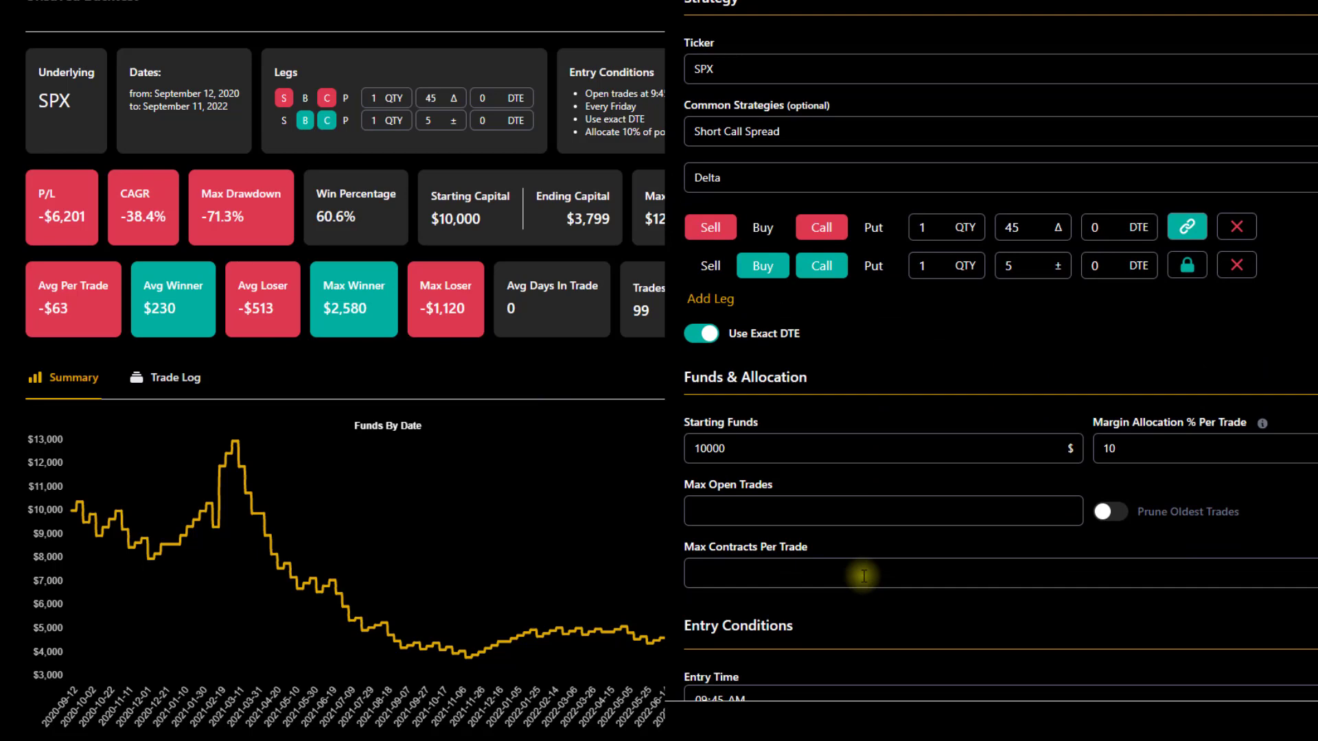
pyautogui.click(802, 656)
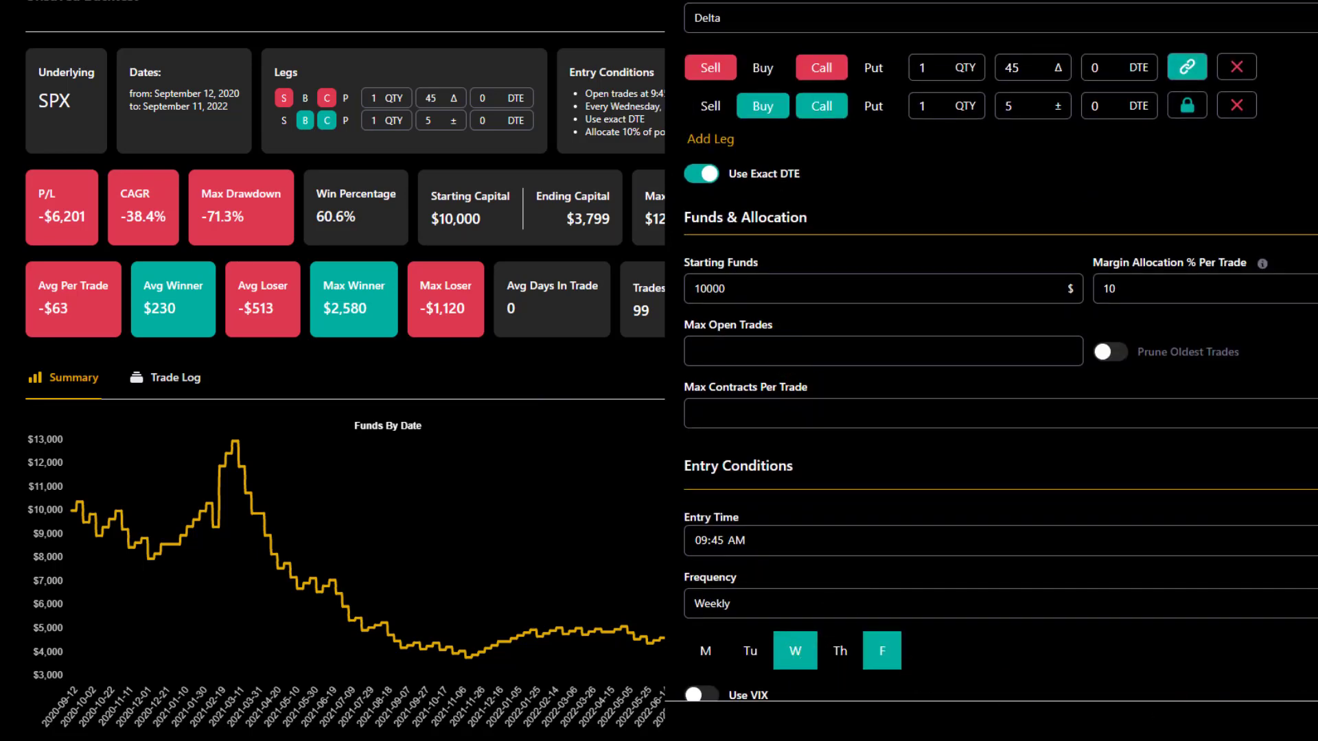
pyautogui.click(463, 542)
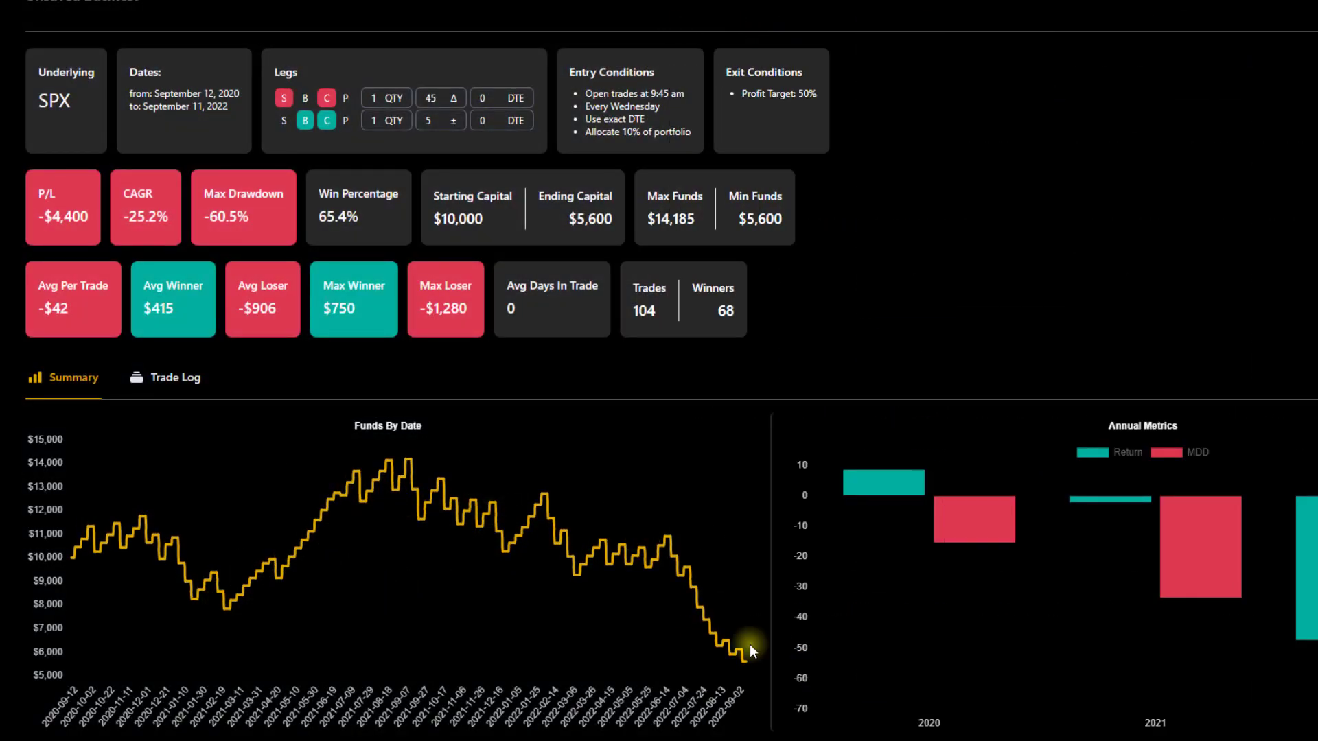
pyautogui.scroll(2, 572, 401)
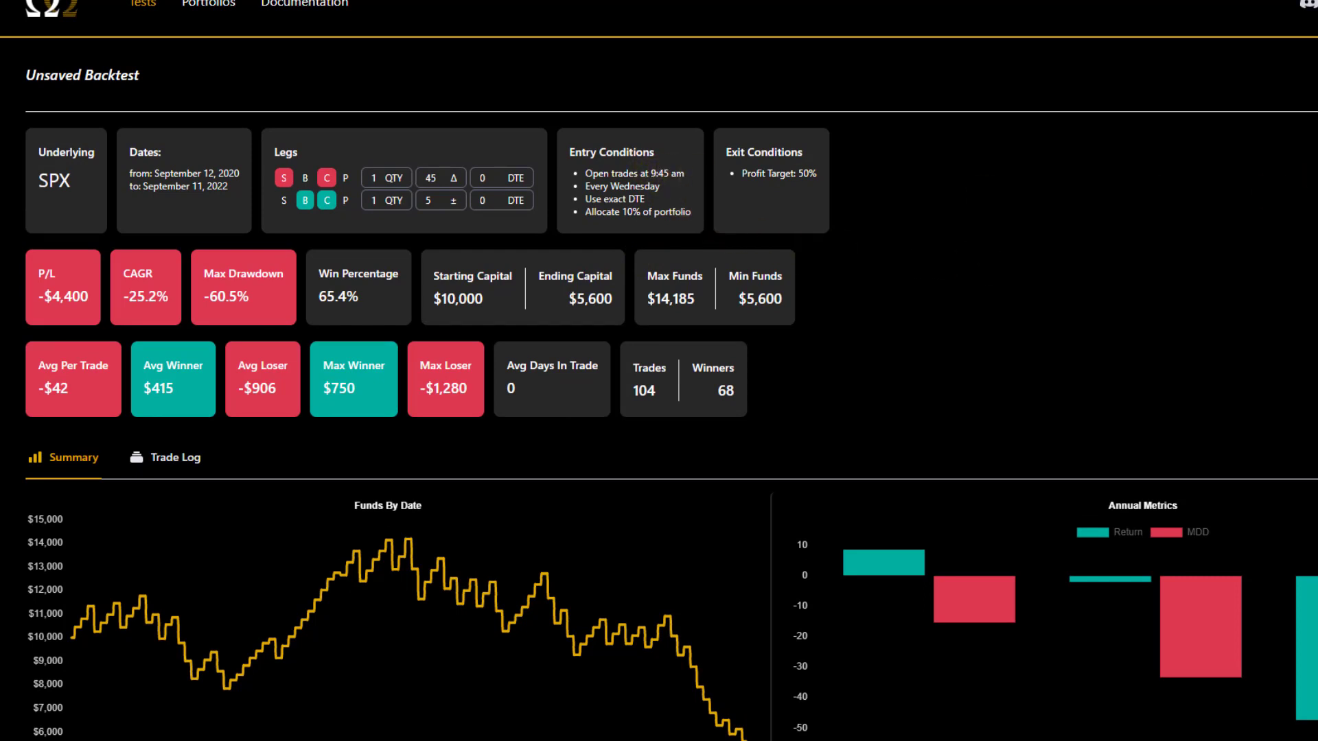
# Move the Wednesday entry time to 11:45 and run the backtest, giving -$3,848
pyautogui.scroll(-8, 727, 413)
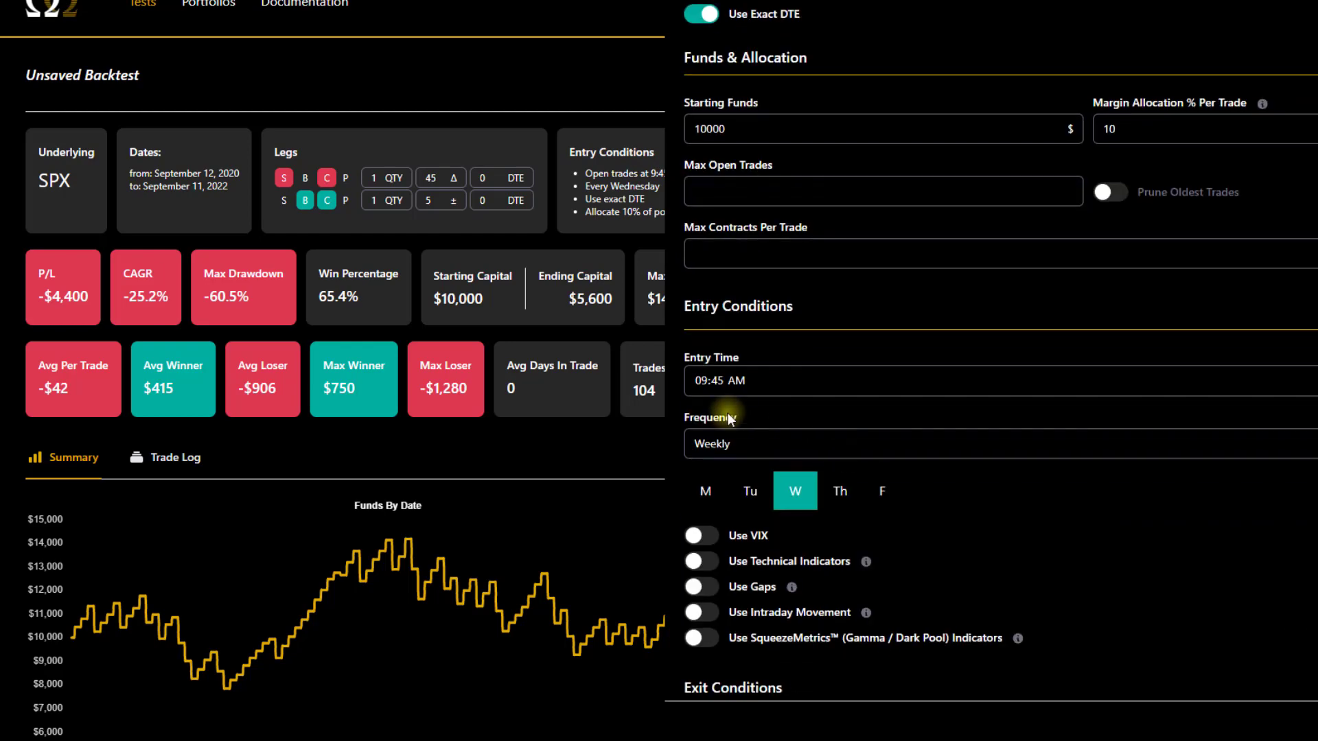
pyautogui.click(702, 382)
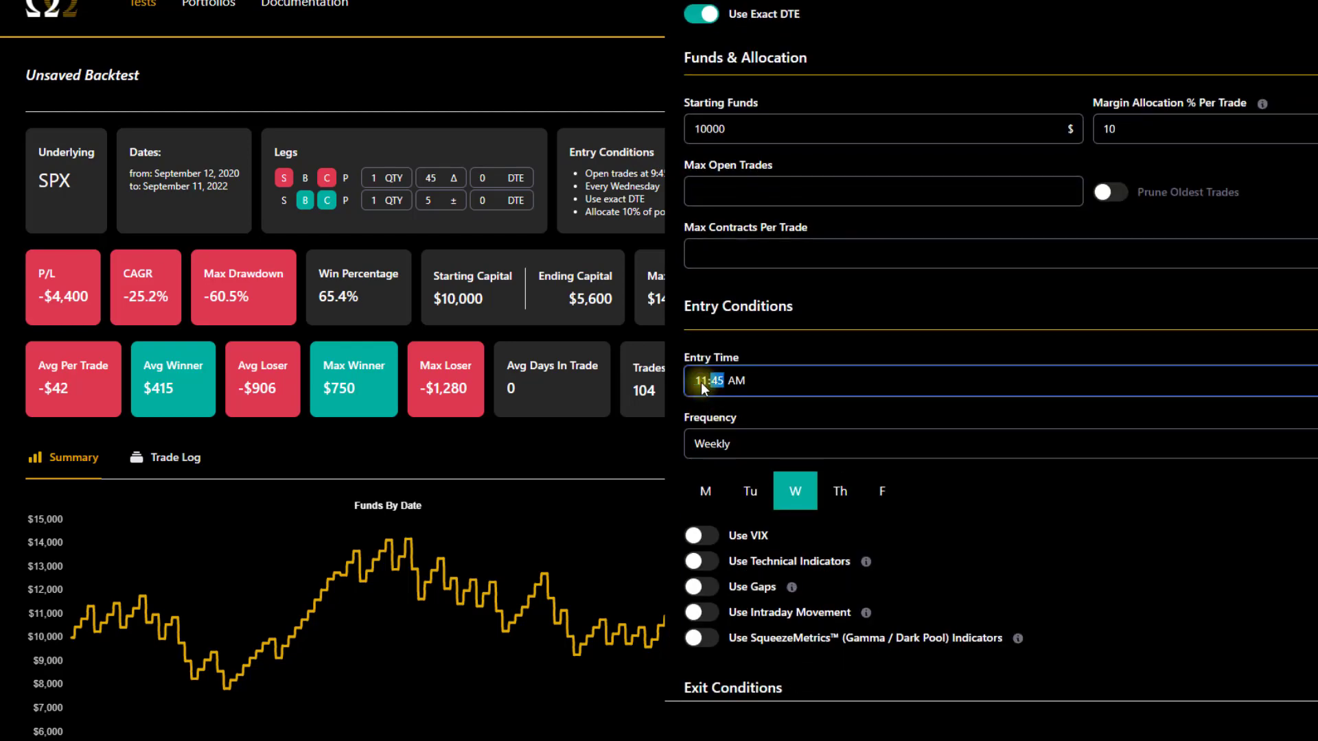
pyautogui.write('11')
pyautogui.press('Return')
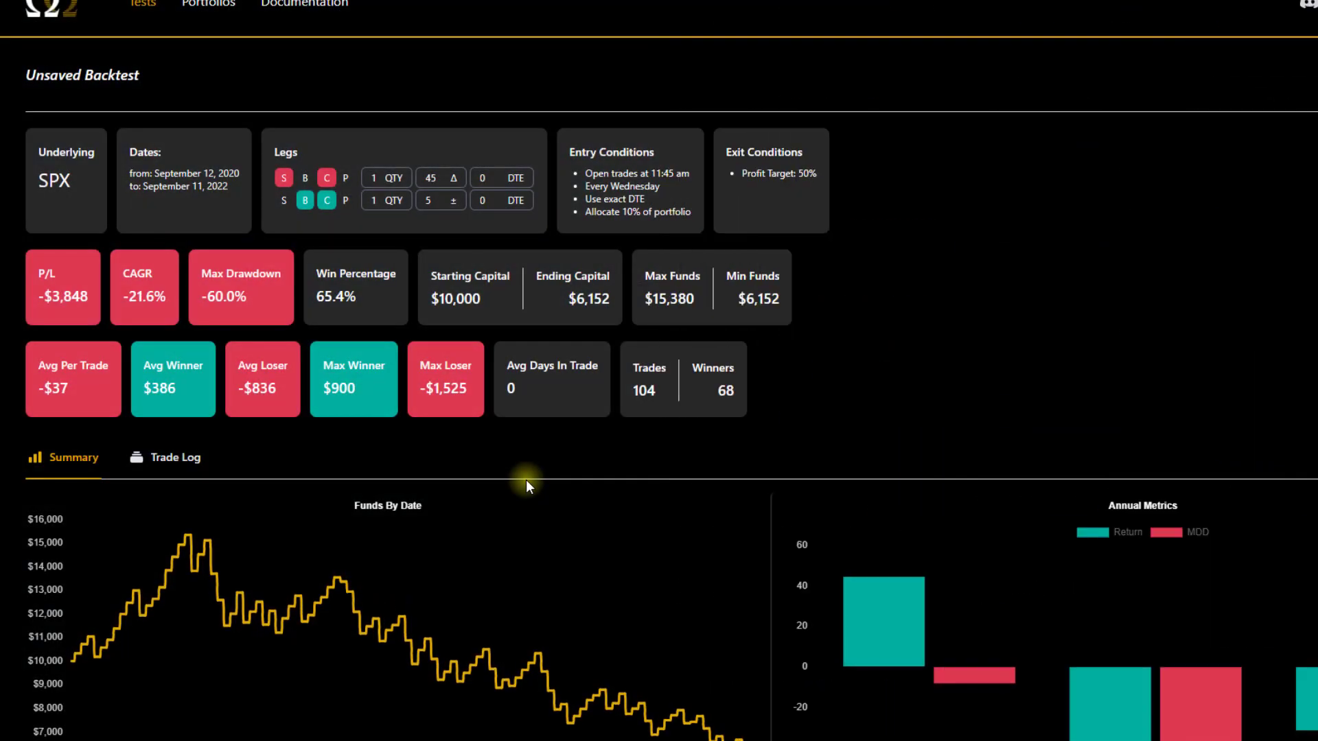
pyautogui.scroll(-1, 629, 459)
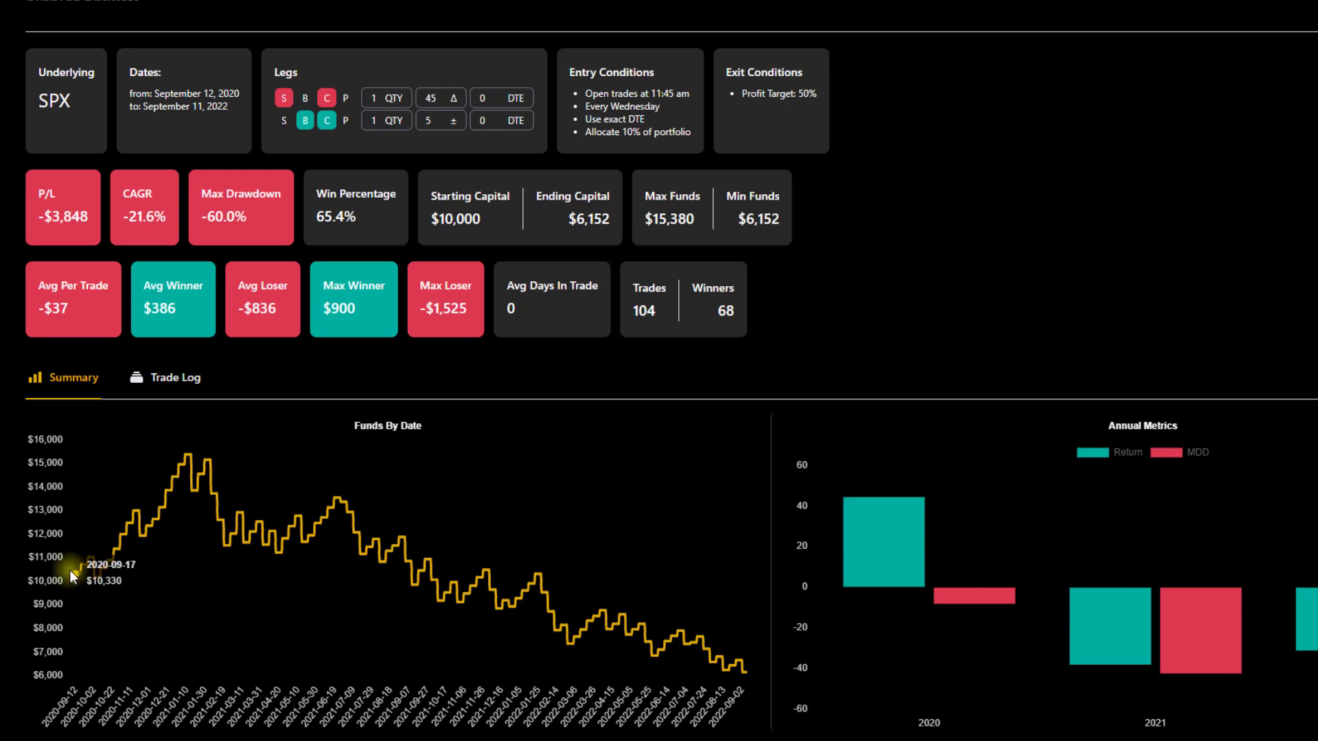
pyautogui.moveTo(187, 457)
pyautogui.scroll(2, 541, 519)
pyautogui.scroll(-2, 541, 519)
# Set the entry time to 1:45 PM and run the backtest for a $23,595 profit
pyautogui.scroll(-5, 885, 554)
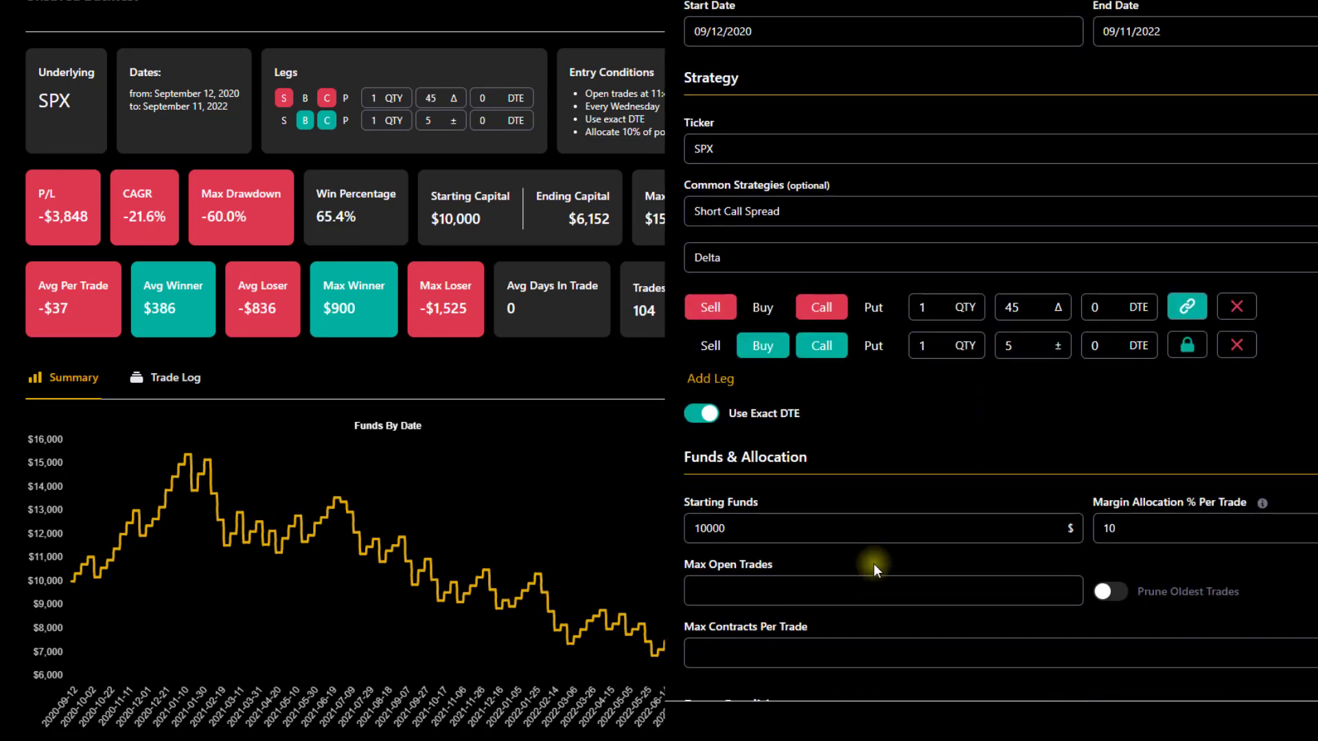
pyautogui.scroll(-7, 867, 568)
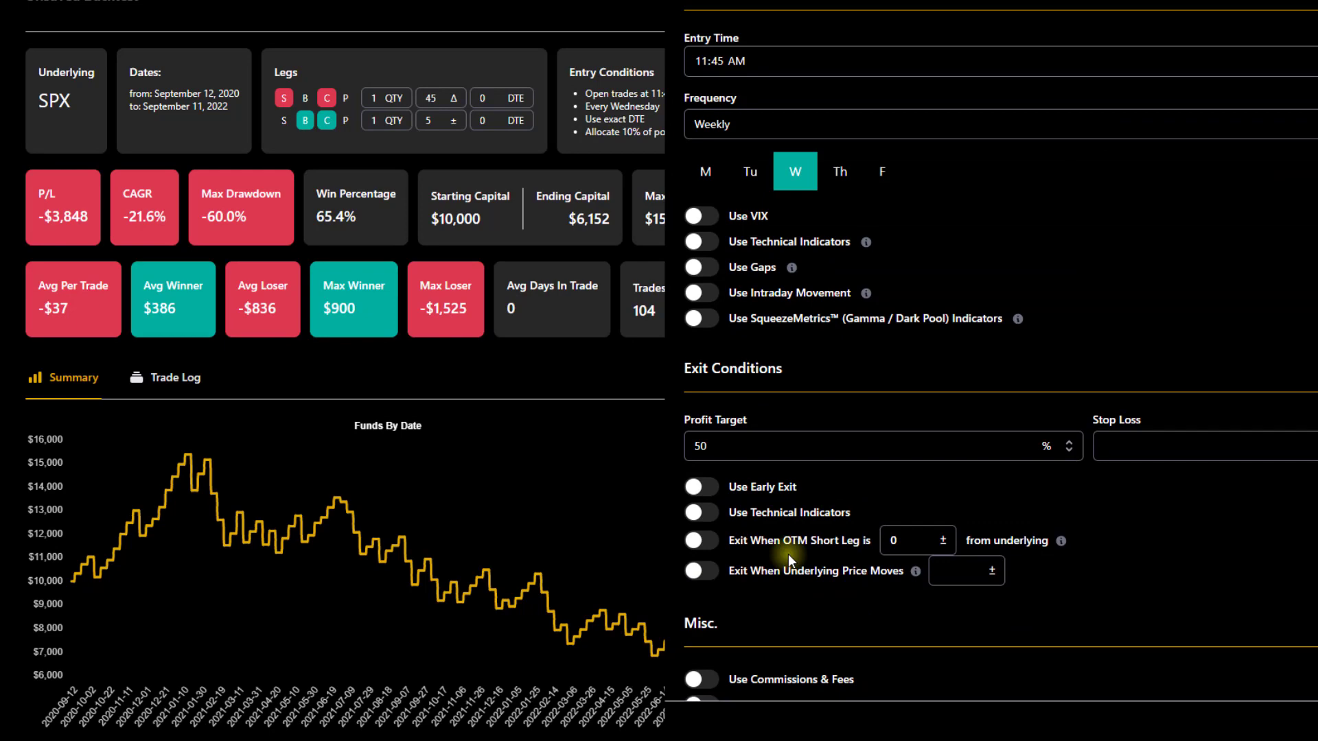
pyautogui.scroll(7, 780, 524)
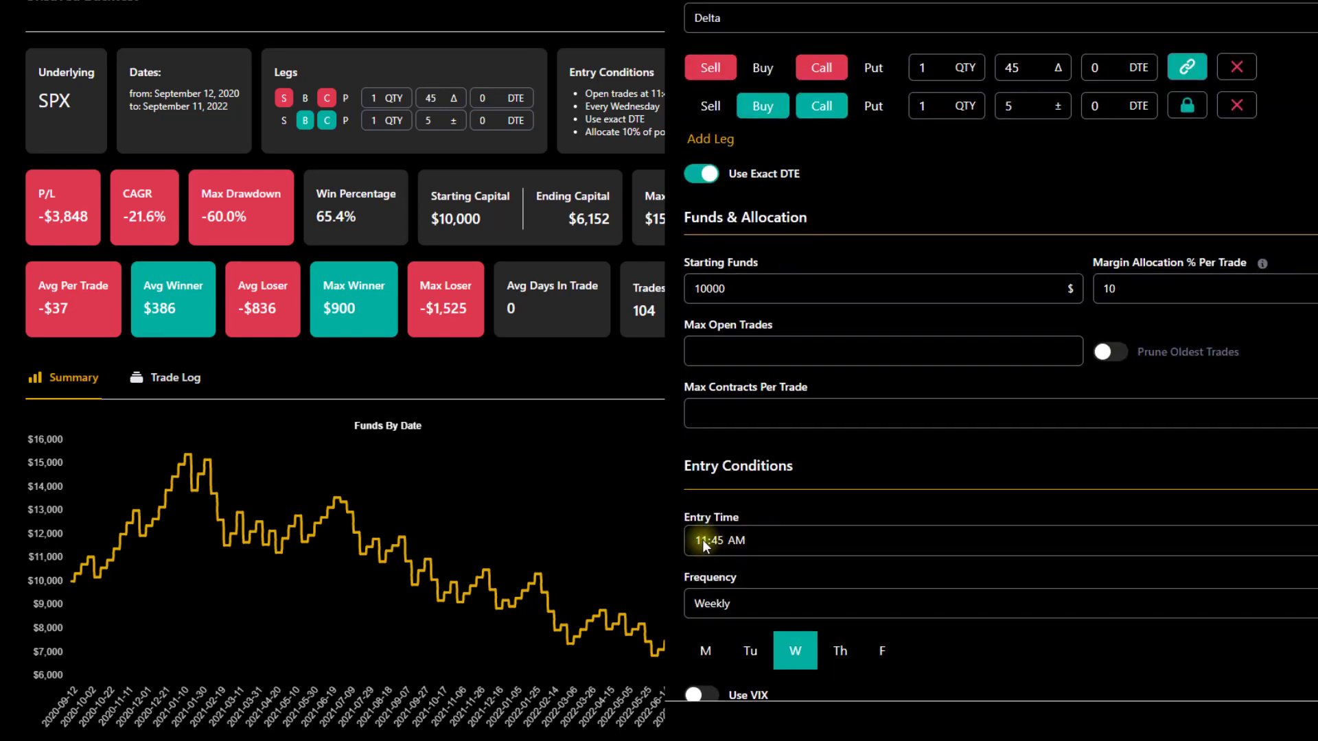
pyautogui.click(703, 540)
pyautogui.write('1')
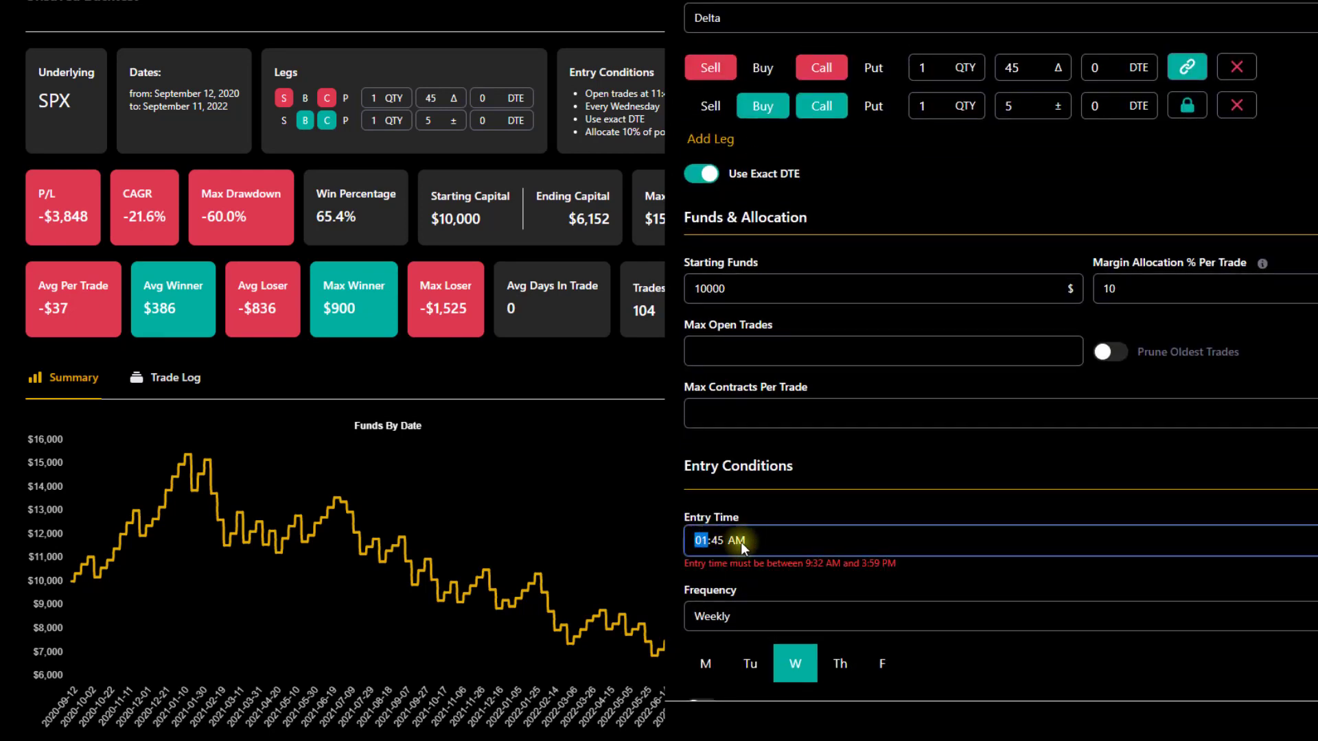
pyautogui.press('Tab')
pyautogui.press('Tab')
pyautogui.press('p')
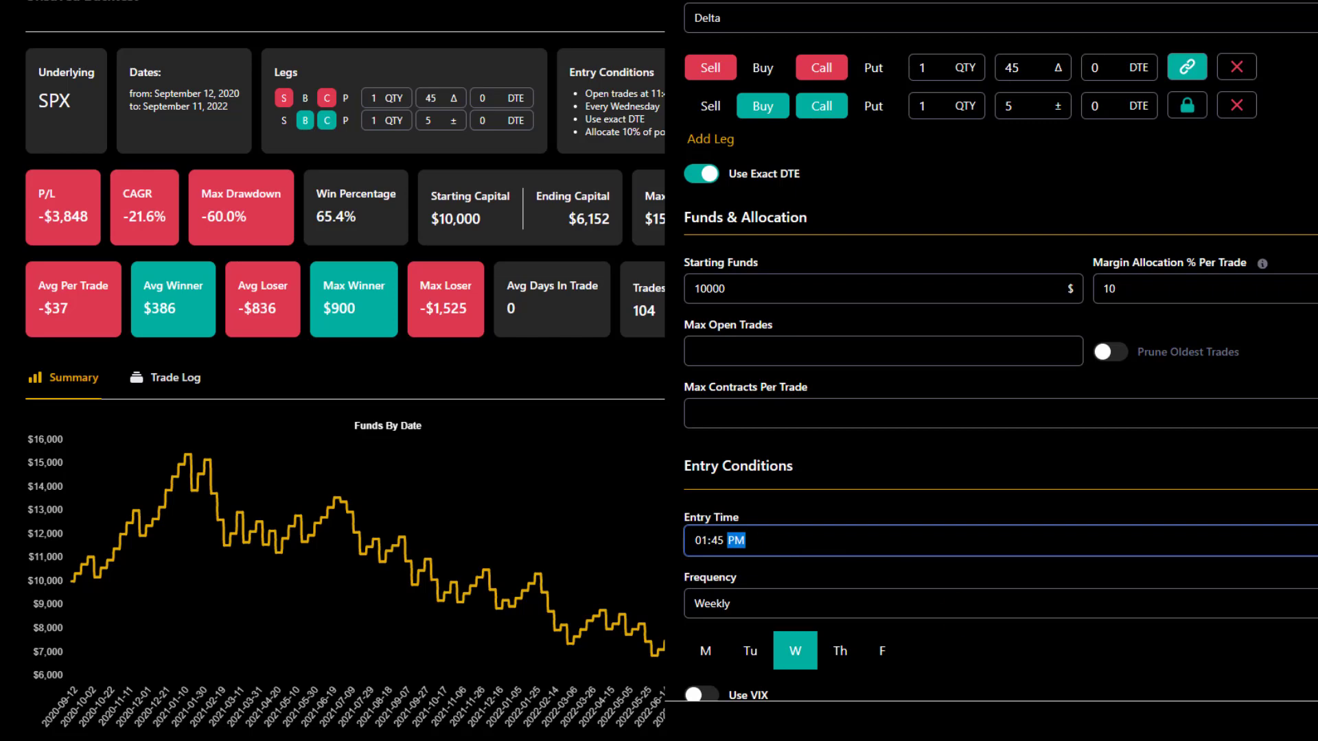
pyautogui.press('Return')
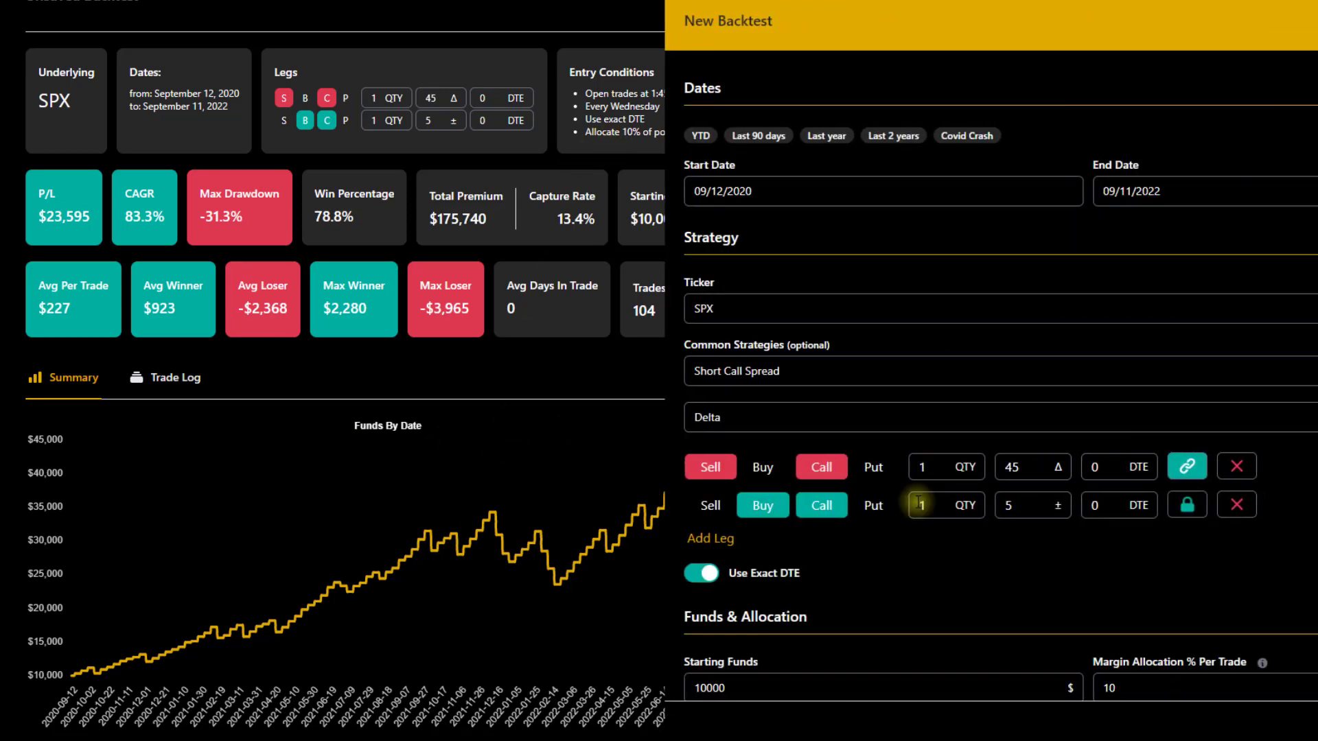
# Change the entry time hour back to 09 AM, making it 09:45 AM
pyautogui.scroll(-6, 793, 599)
pyautogui.scroll(-1, 789, 594)
pyautogui.click(701, 382)
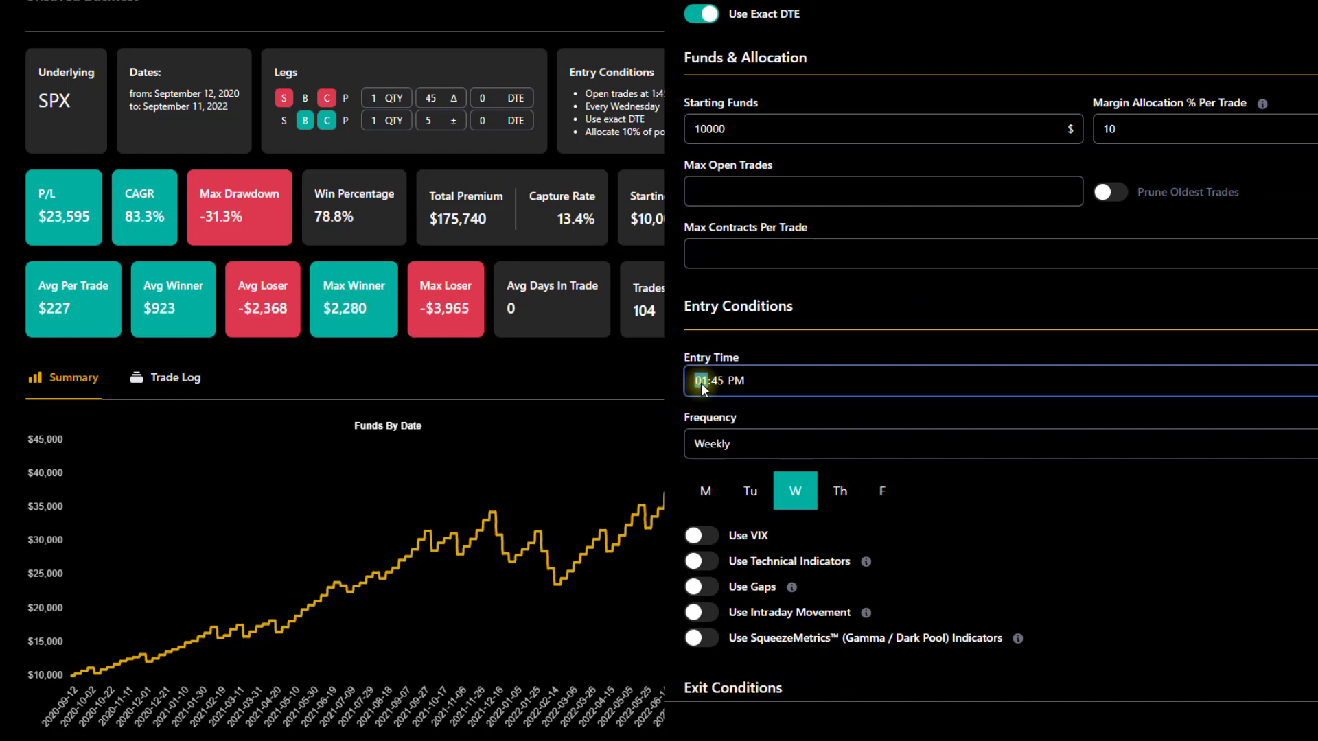
pyautogui.write('9')
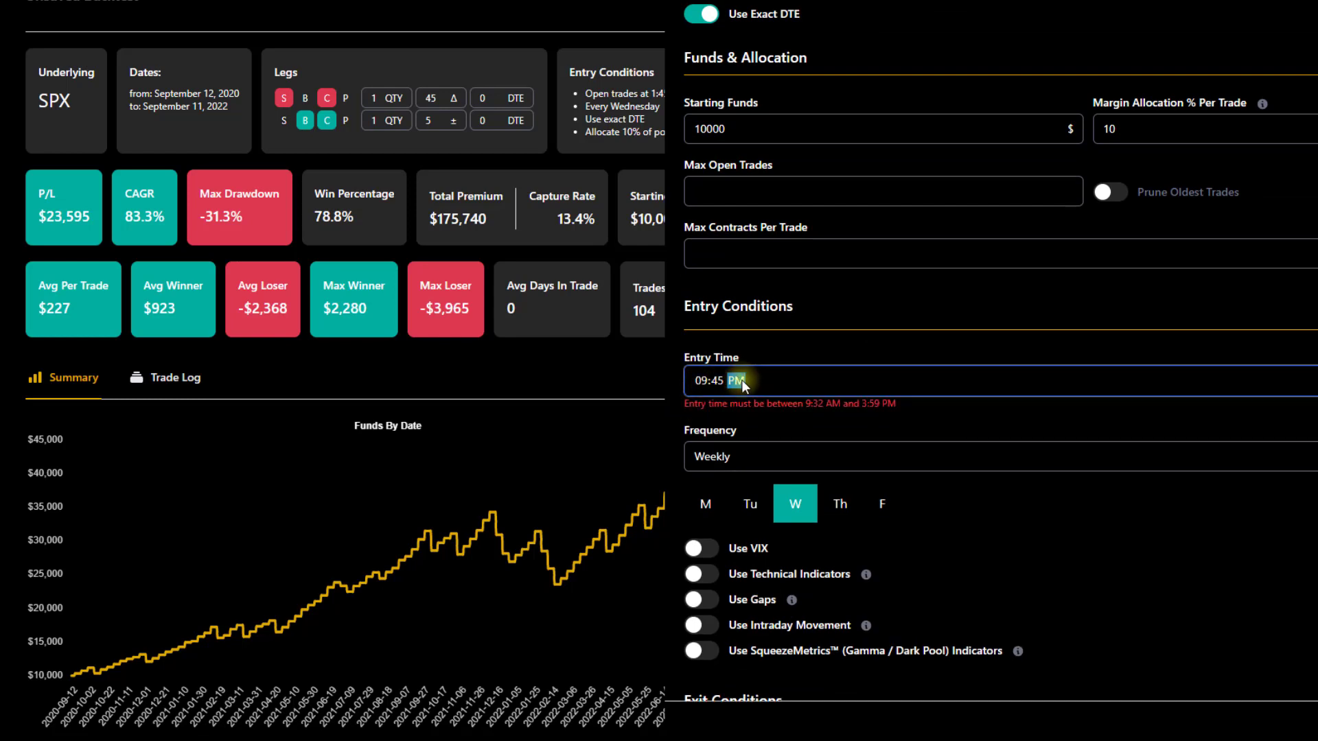
pyautogui.write('a')
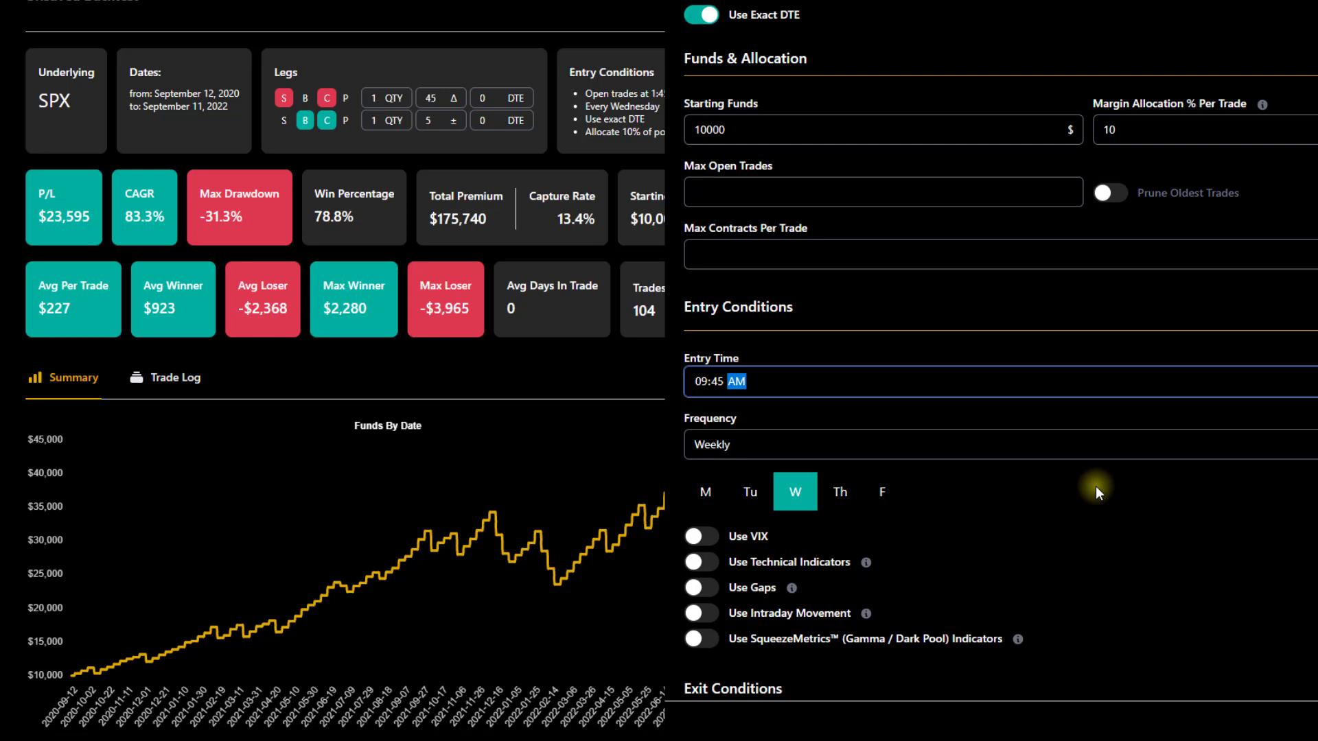
pyautogui.scroll(5, 980, 410)
# Choose Short Put Spread as the strategy from Common Strategies
pyautogui.click(787, 217)
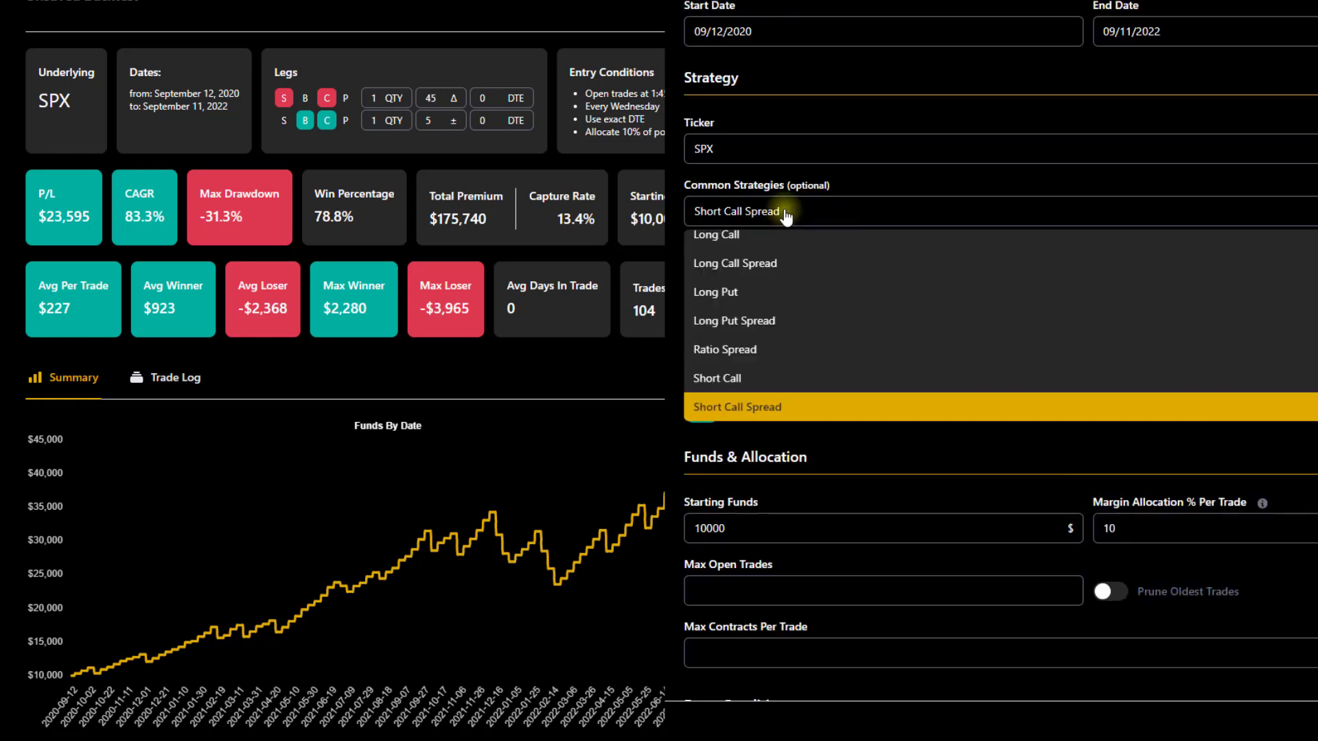
pyautogui.click(750, 323)
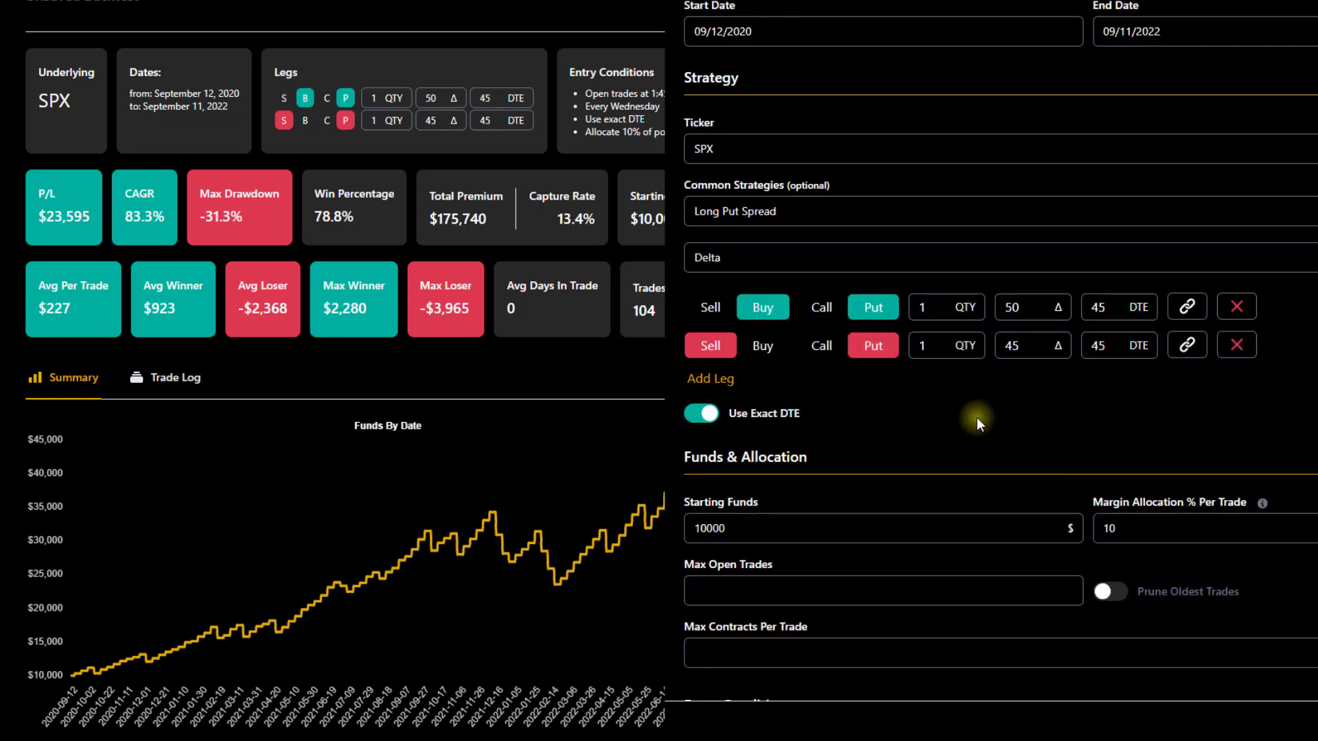
pyautogui.click(792, 218)
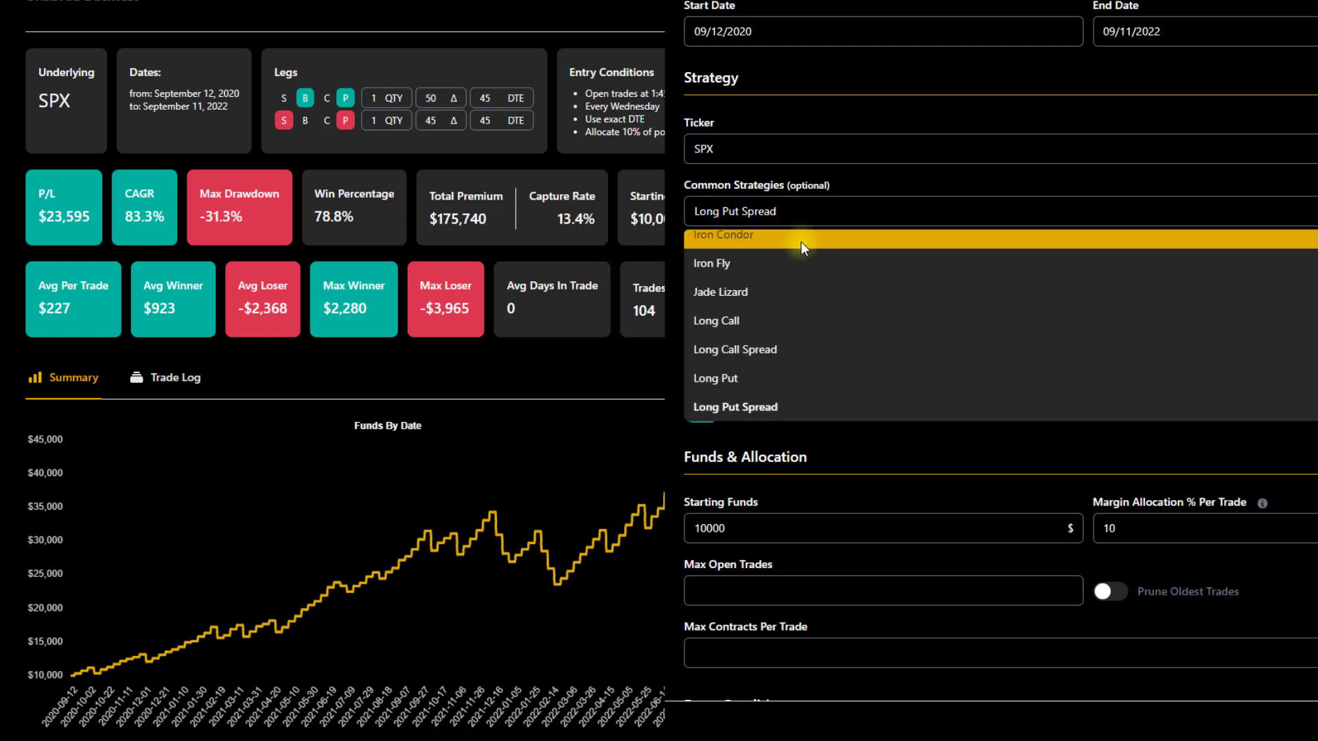
pyautogui.scroll(-5, 821, 324)
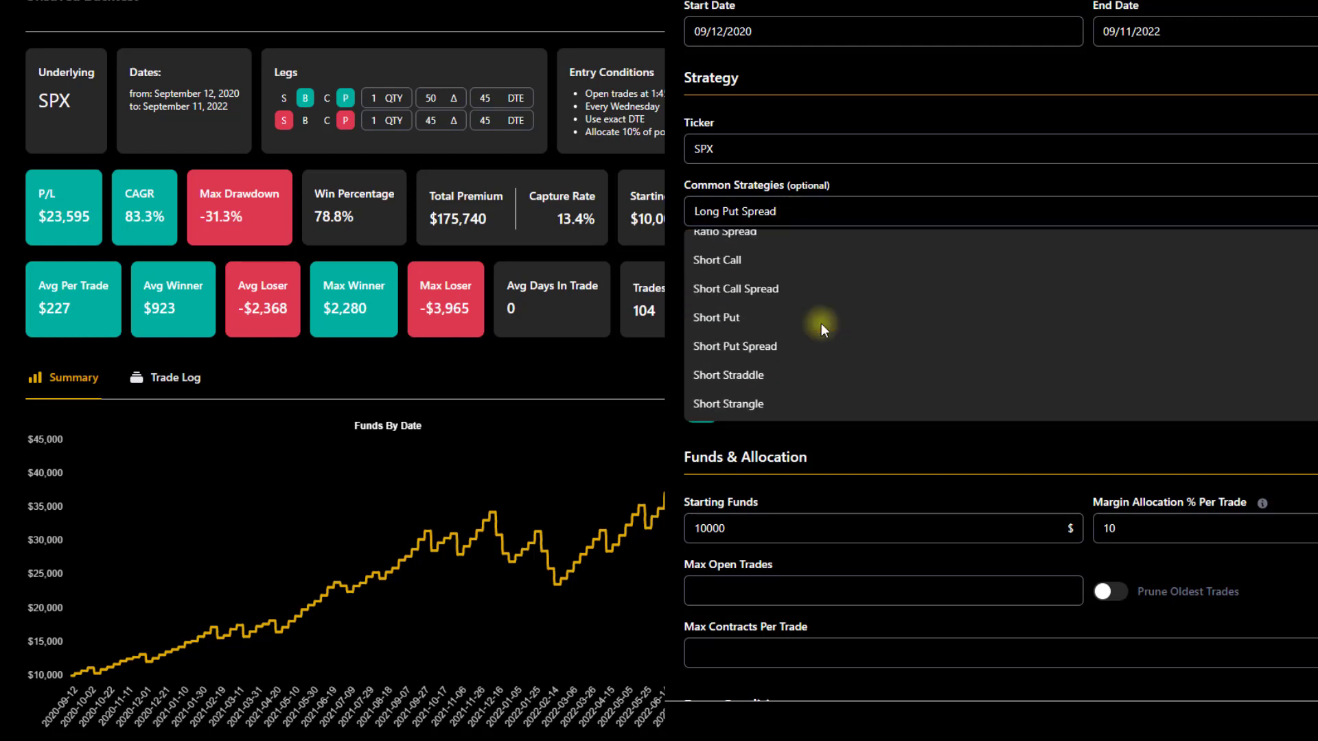
pyautogui.click(803, 341)
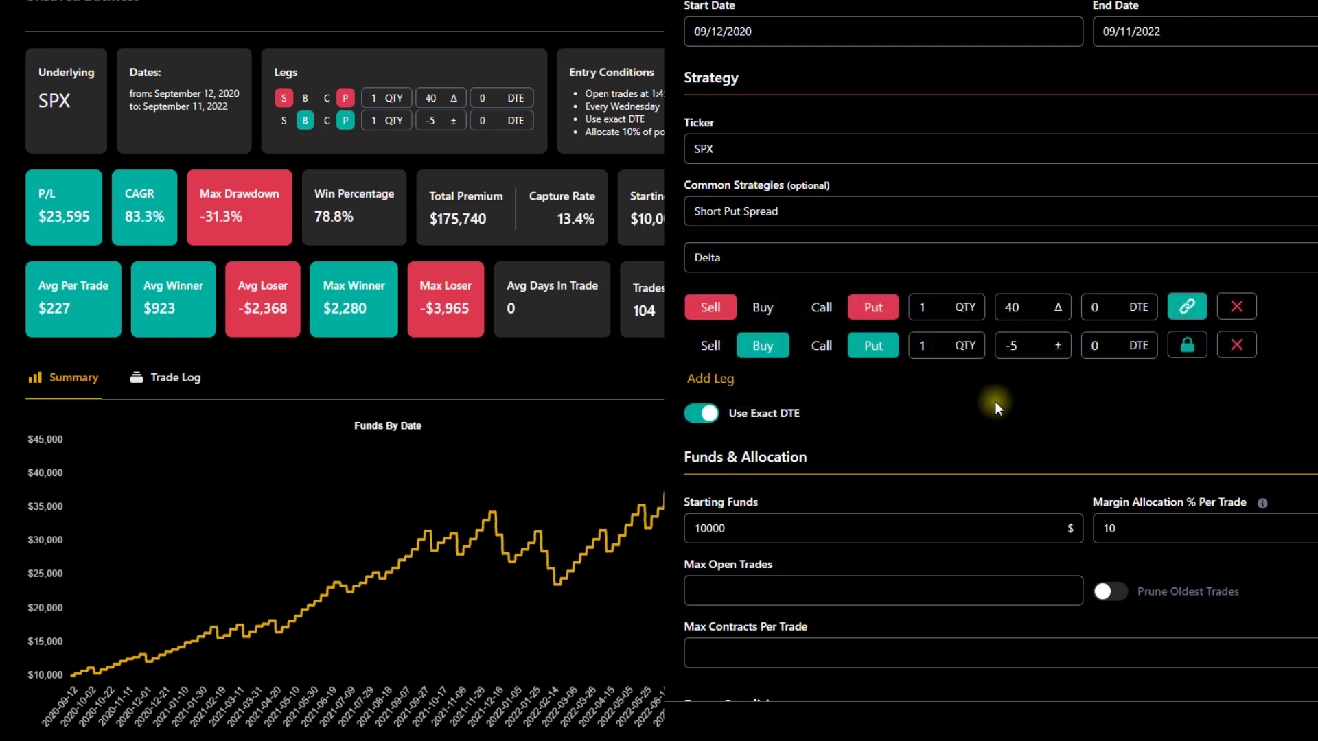
# Set the short put delta to 45 and run the backtest
pyautogui.doubleClick(1016, 307)
pyautogui.write('45')
pyautogui.press('Return')
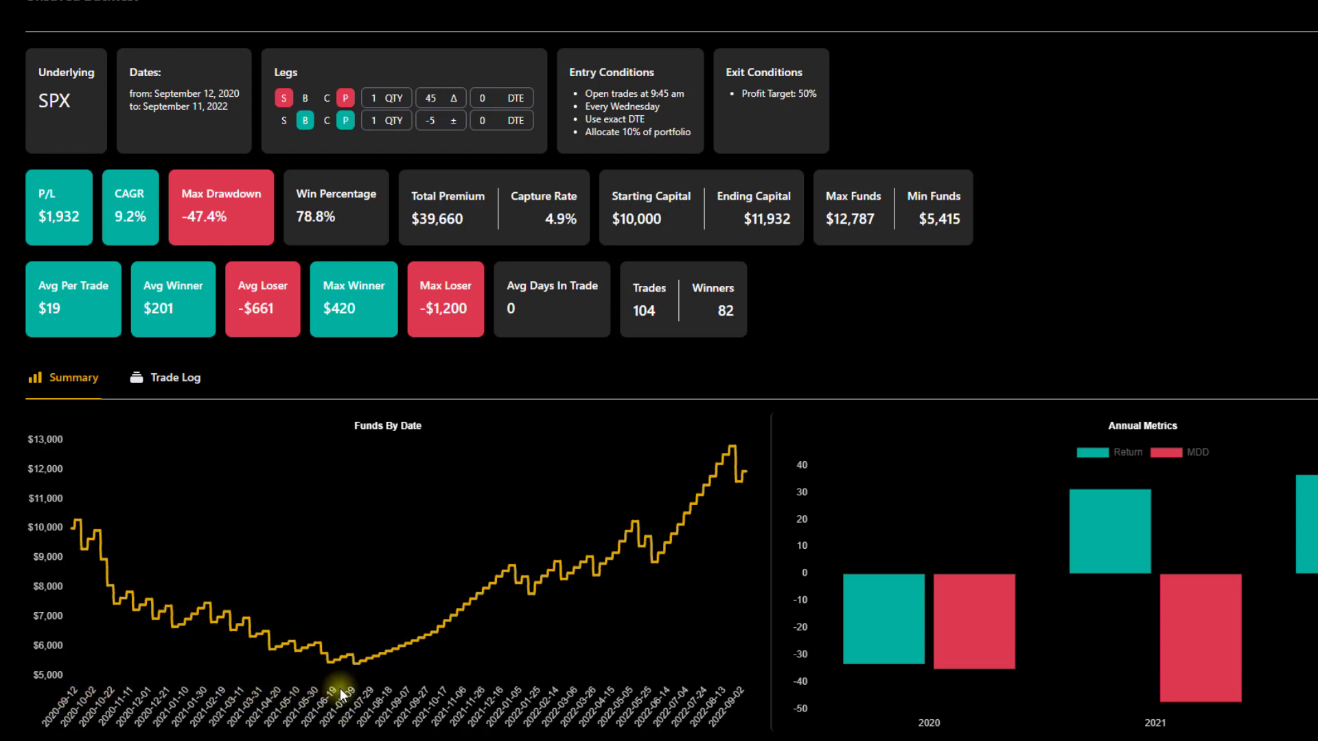
# Review the Funds By Date chart values of the $1,932 put spread backtest
pyautogui.moveTo(354, 662)
pyautogui.moveTo(394, 652)
pyautogui.moveTo(516, 566)
# Change the entry time to 11:45 and rerun the 45-delta put spread backtest
pyautogui.scroll(-5, 941, 566)
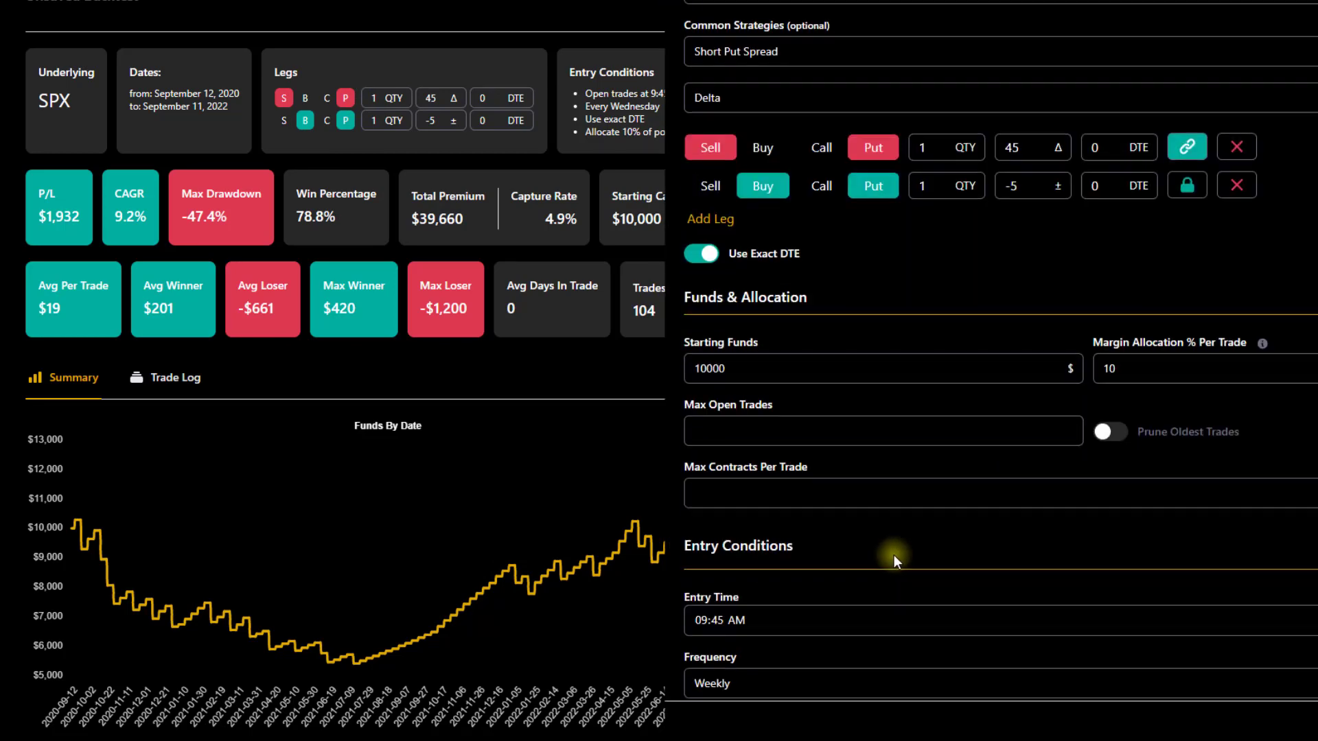
pyautogui.click(707, 621)
pyautogui.write('11')
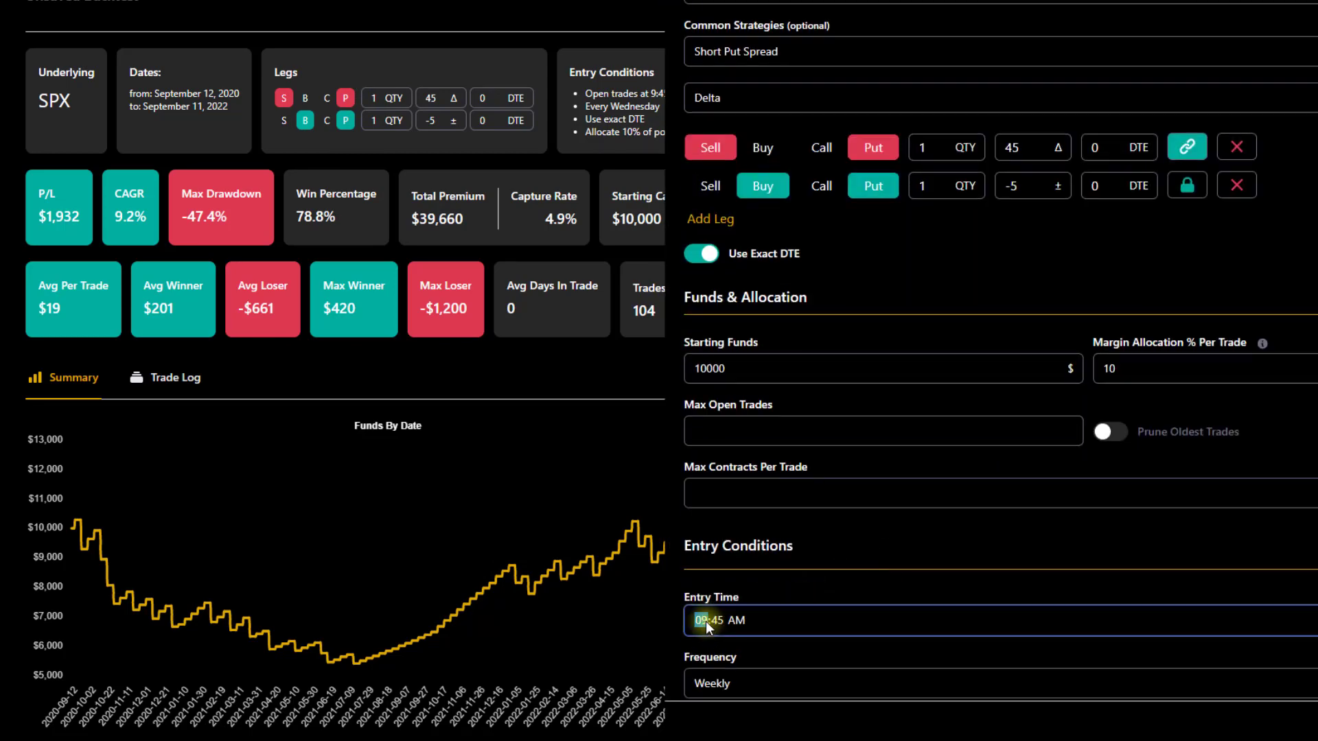
pyautogui.press('Return')
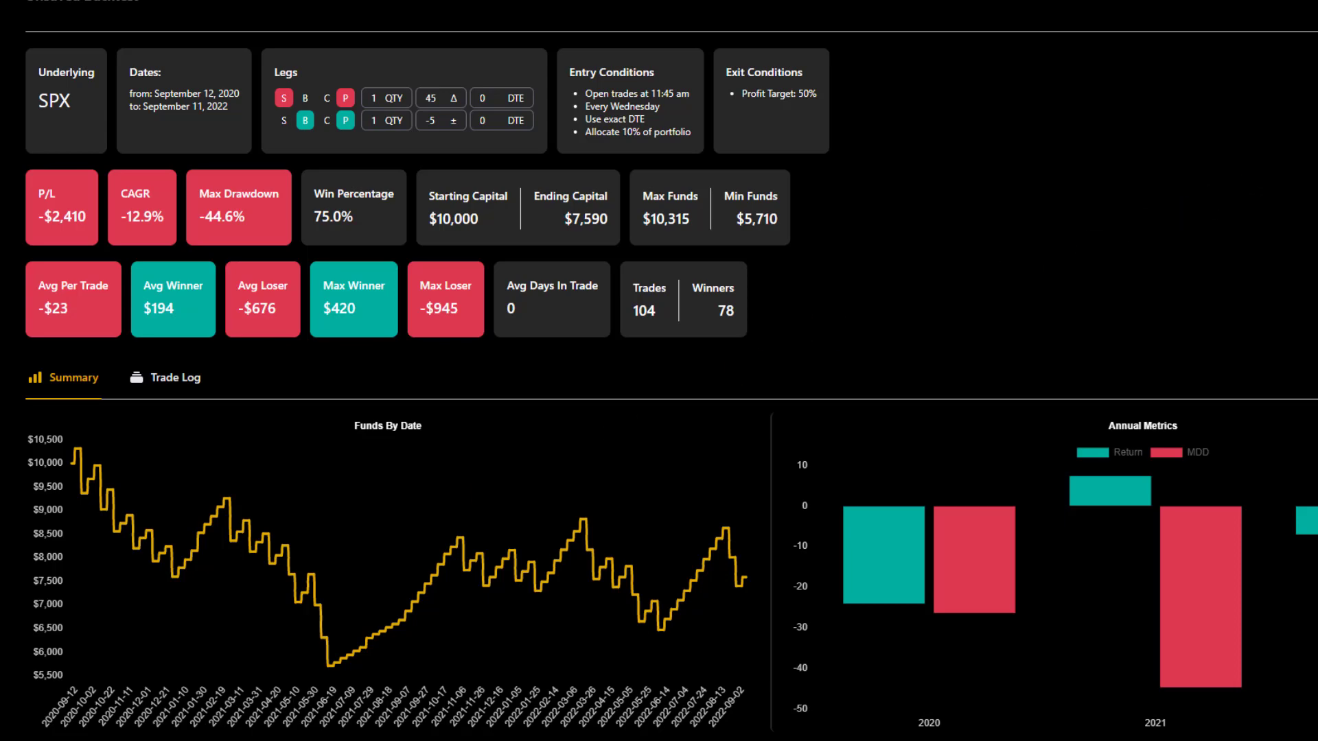
pyautogui.scroll(-7, 902, 508)
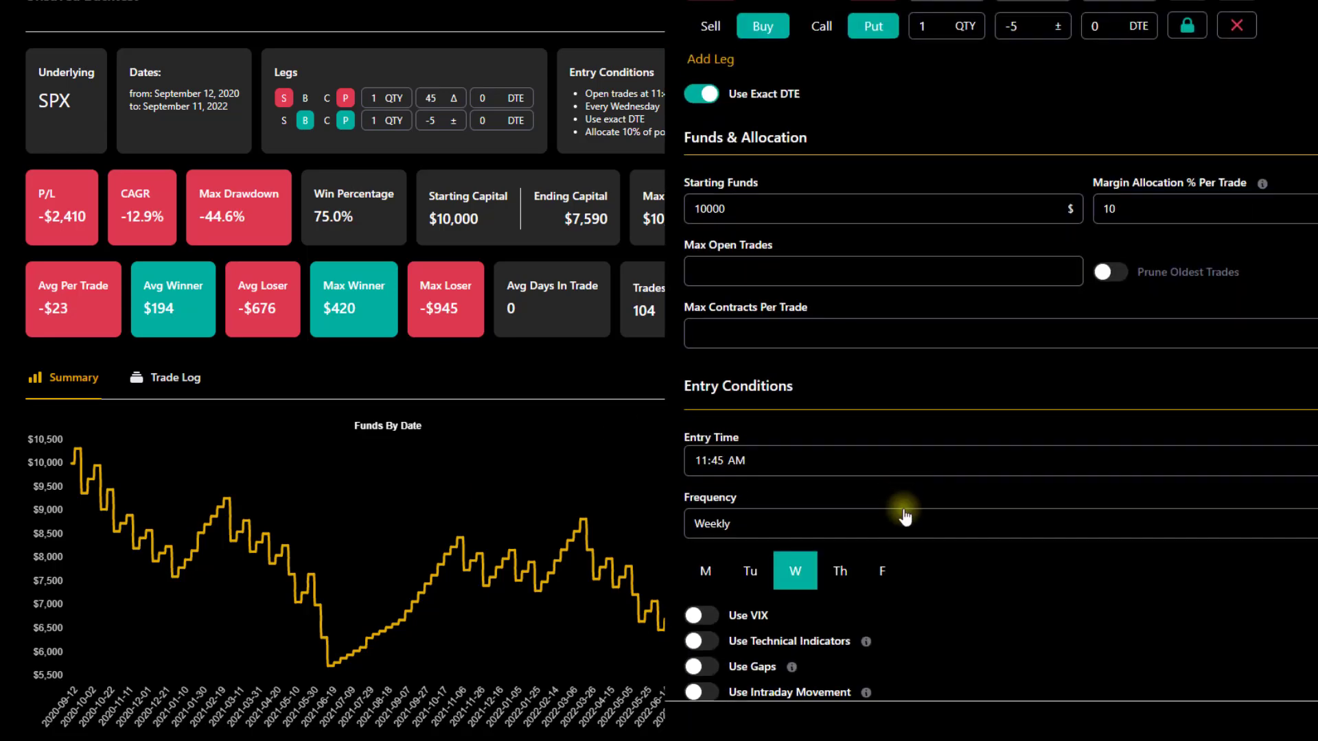
# Set the entry time to 01:45 PM and rerun the put spread backtest
pyautogui.scroll(-3, 905, 516)
pyautogui.scroll(3, 894, 517)
pyautogui.click(702, 463)
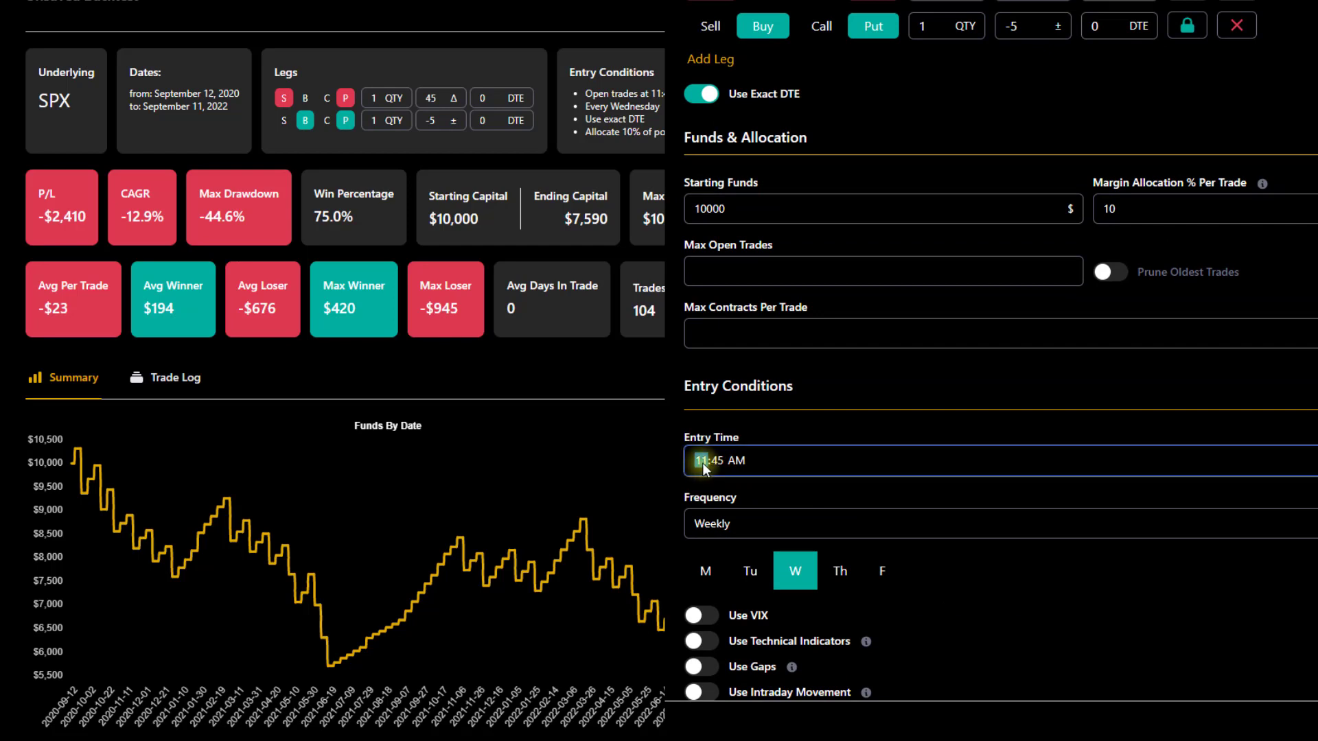
pyautogui.write('1')
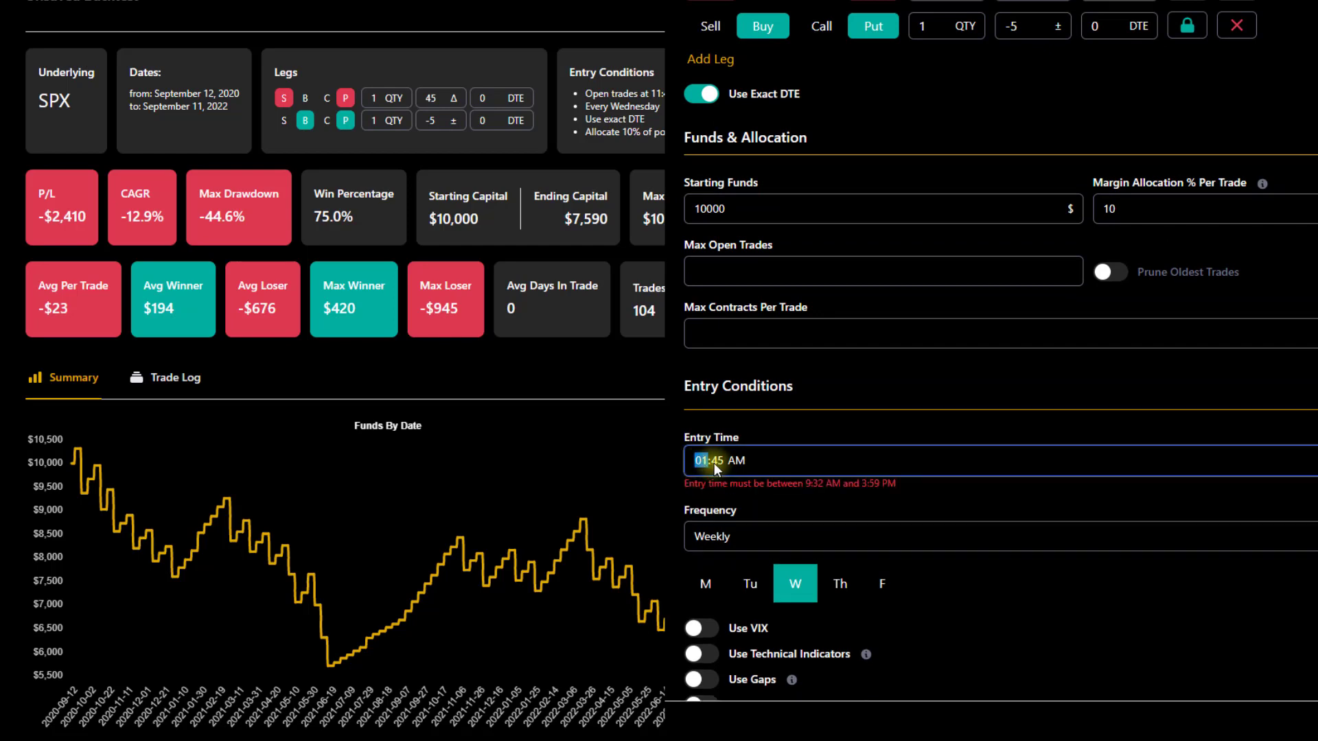
pyautogui.write('p')
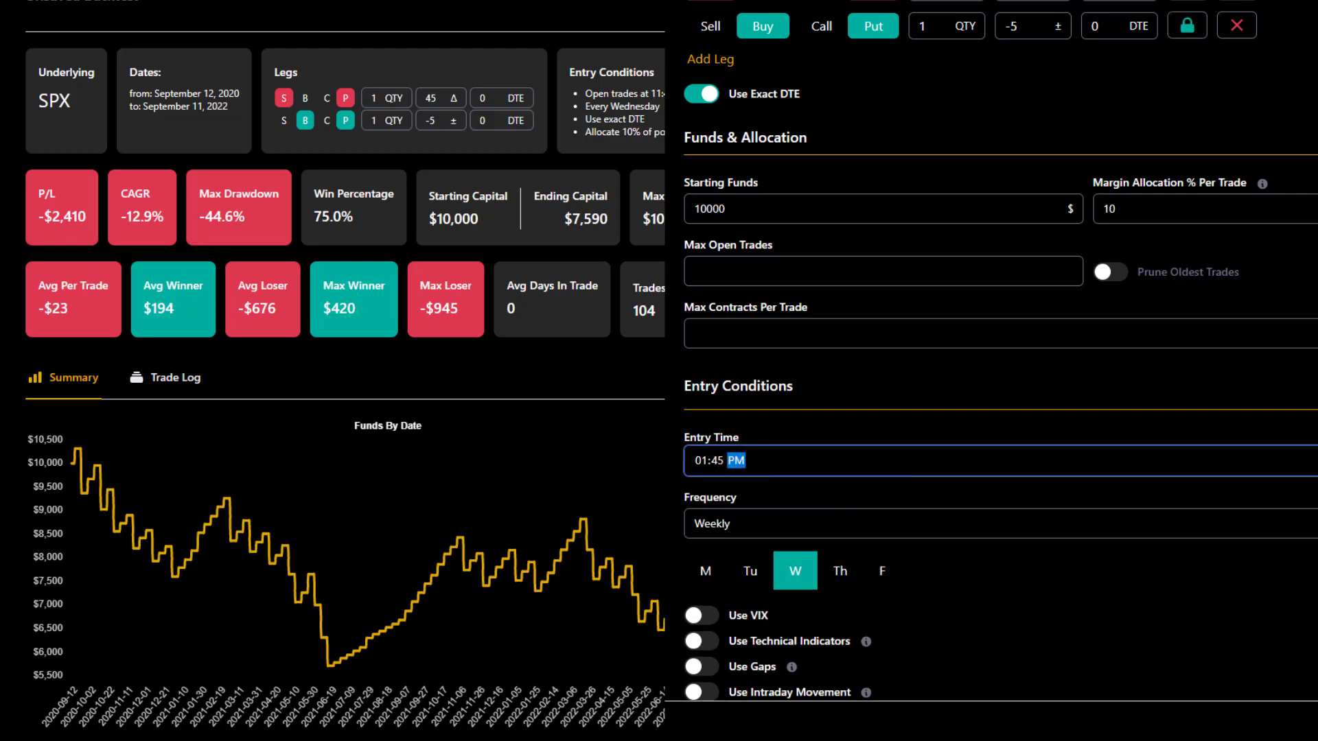
pyautogui.click(295, 461)
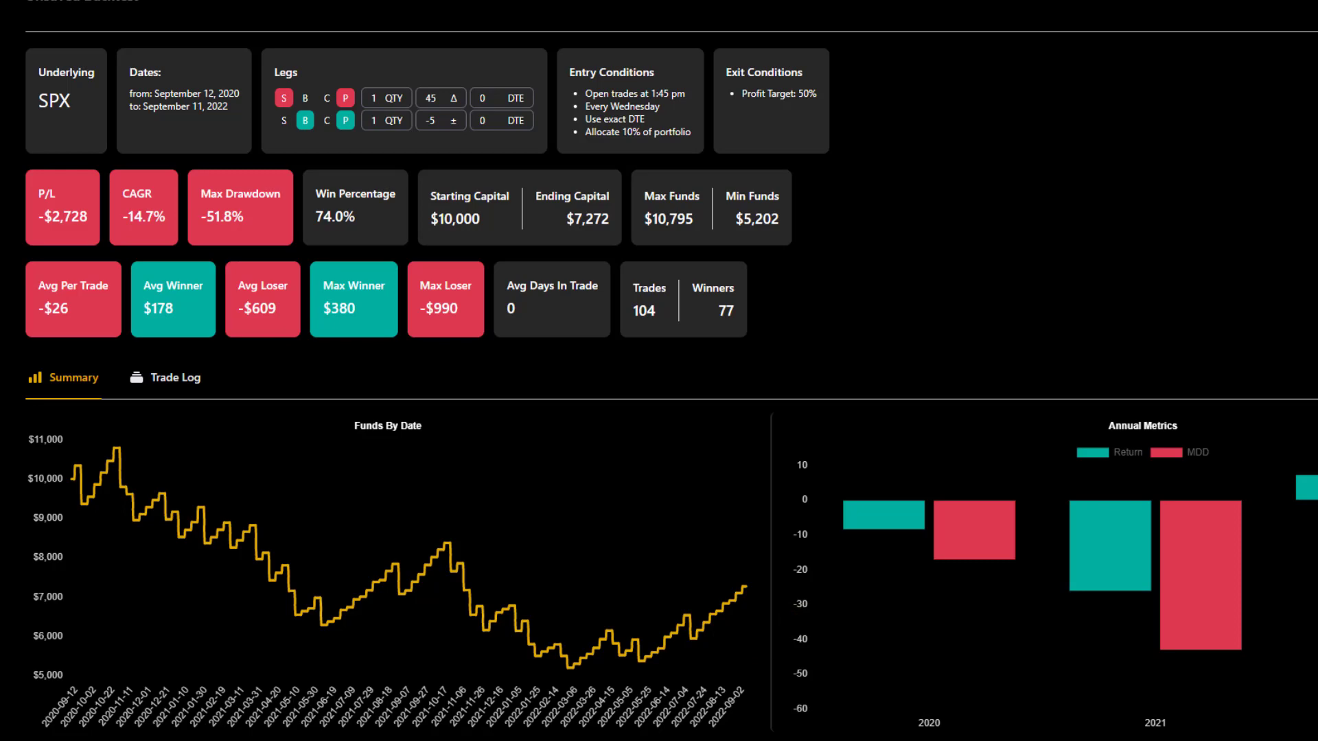
# Show the put-spread and call-spread comparison notes side by side and scroll through the CCS funds charts
pyautogui.click(951, 729)
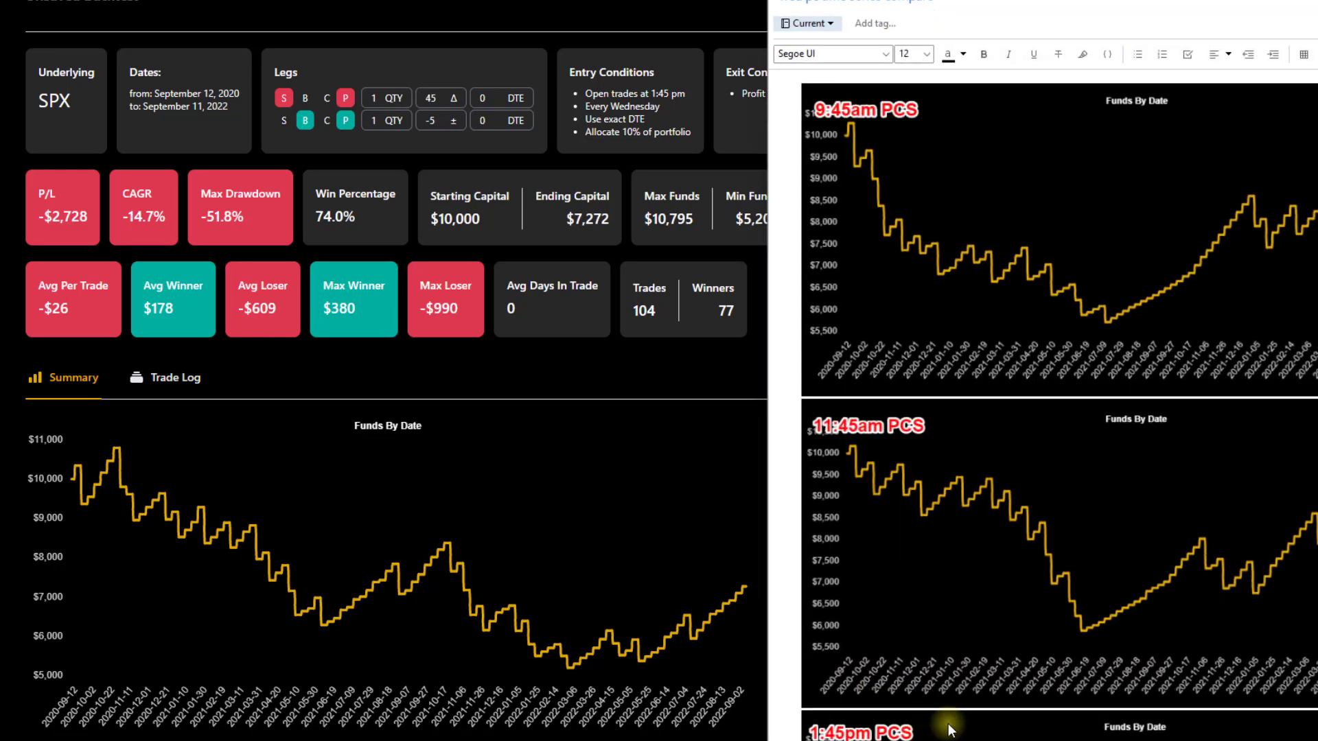
pyautogui.click(999, 706)
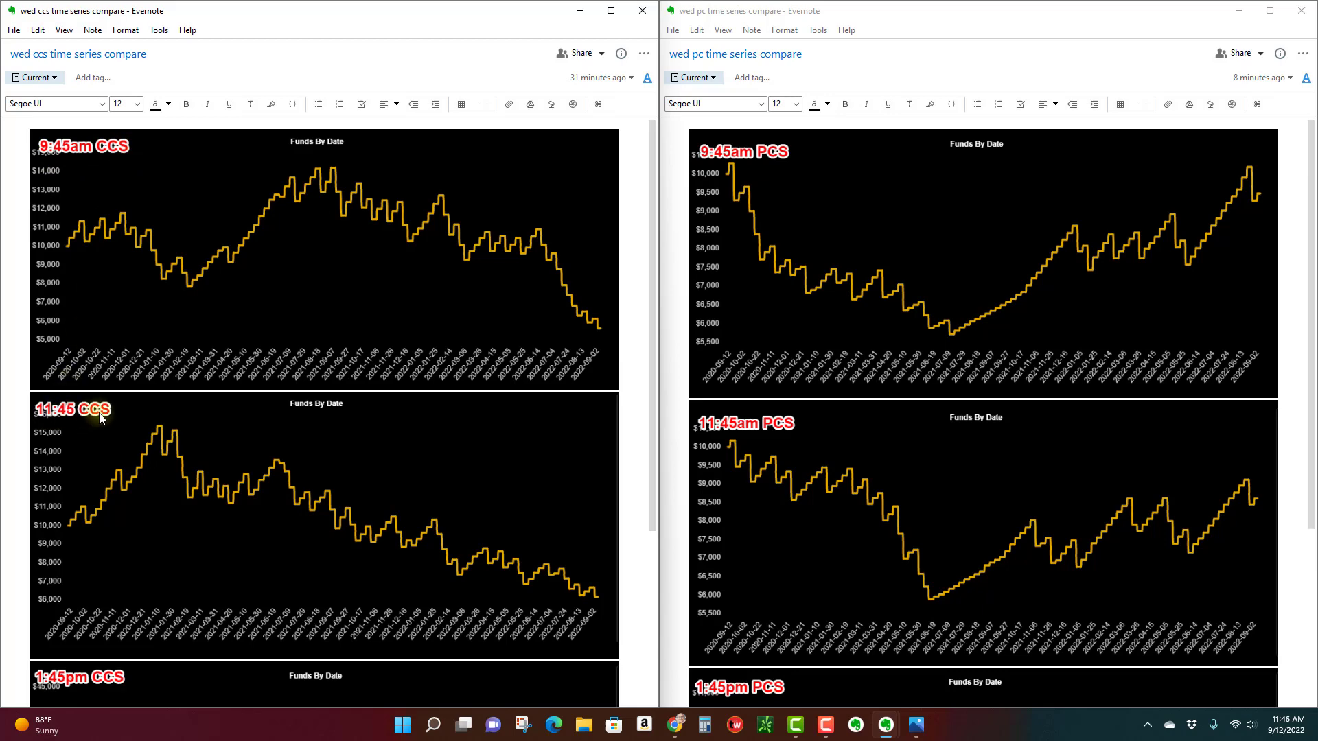
pyautogui.scroll(-3, 191, 464)
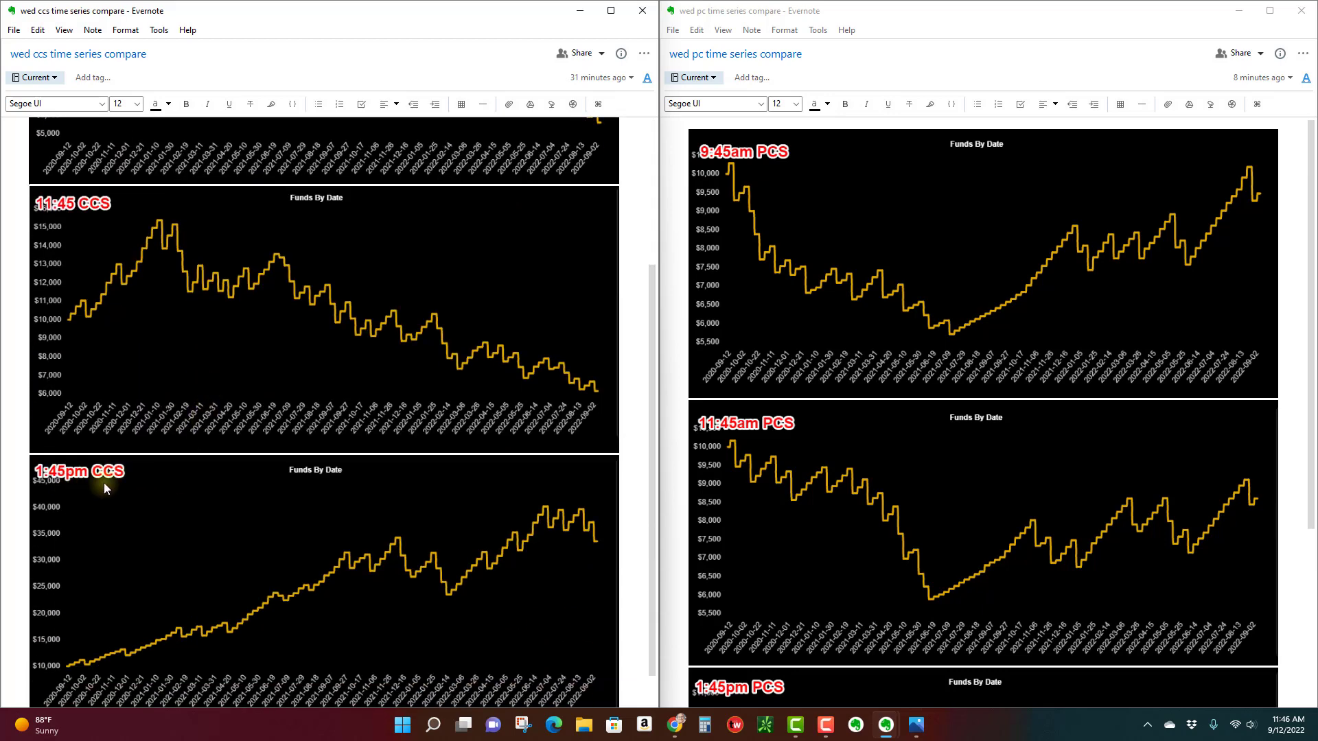
pyautogui.scroll(3, 403, 521)
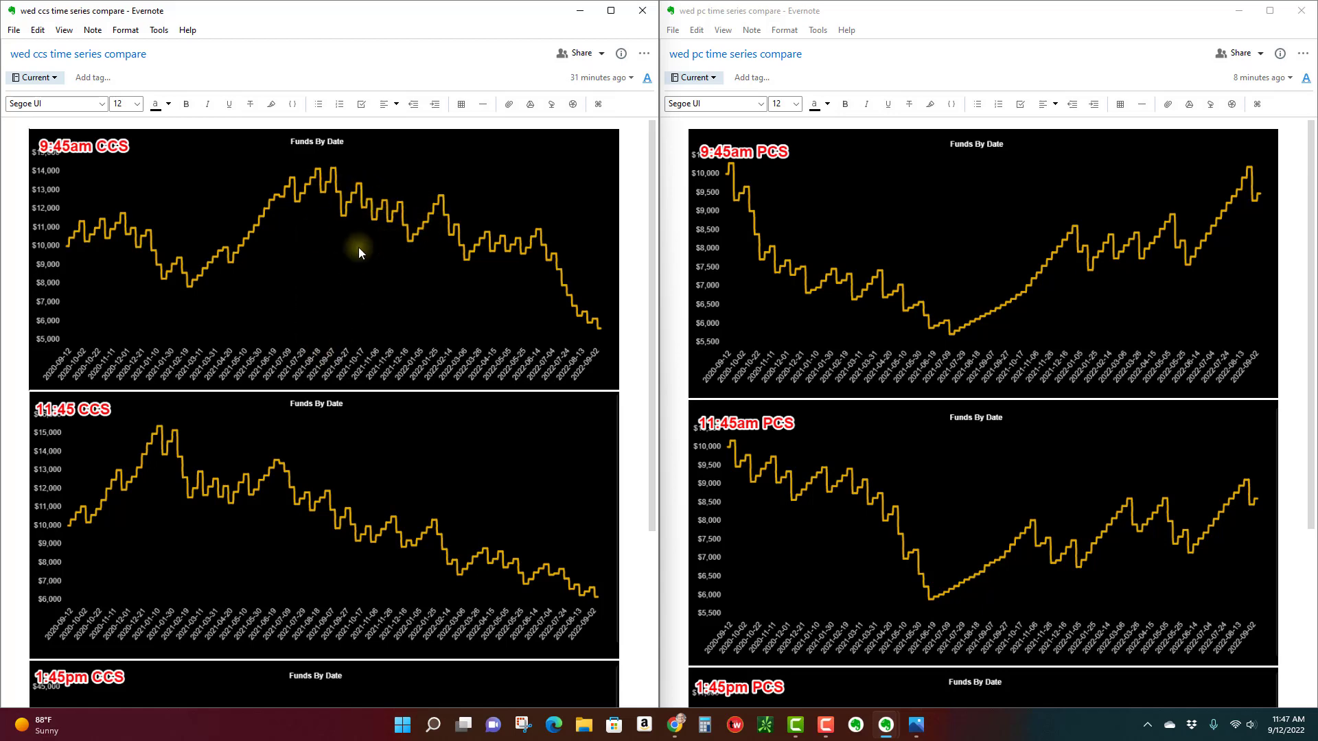
pyautogui.scroll(-3, 329, 256)
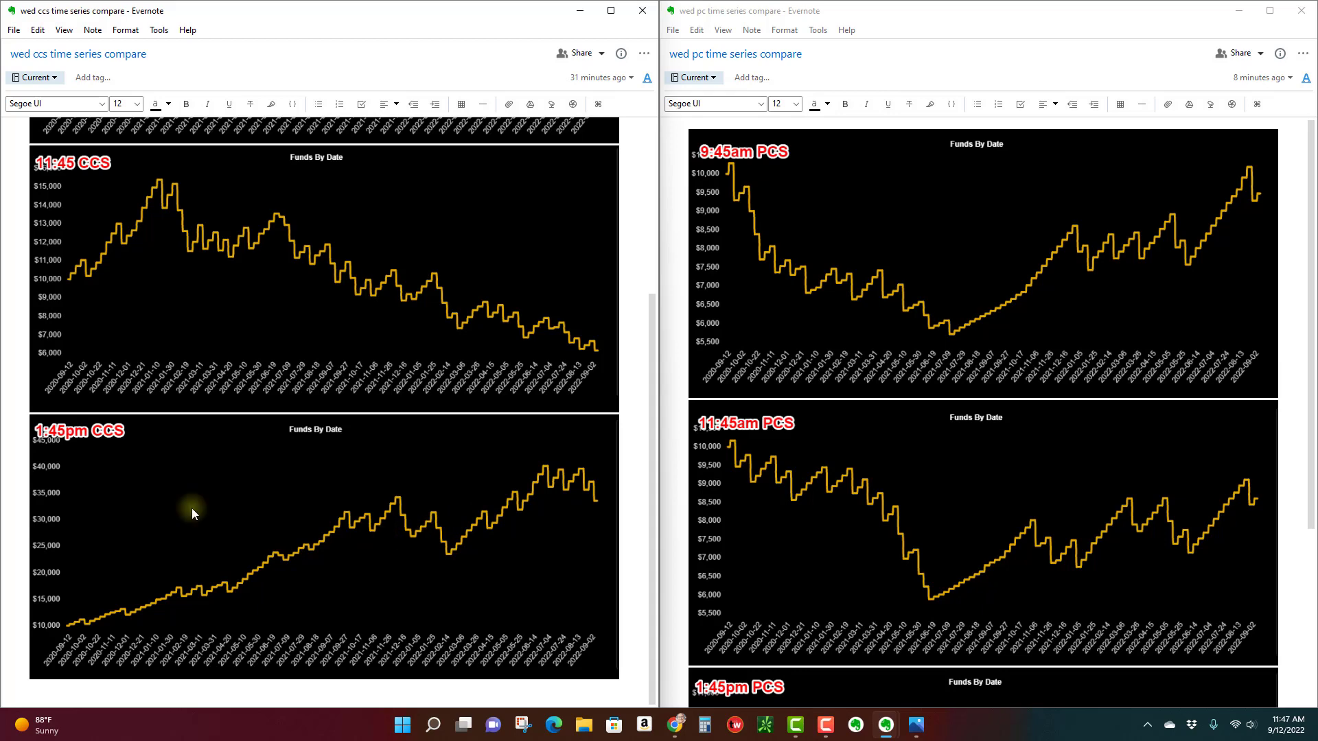
pyautogui.scroll(3, 306, 455)
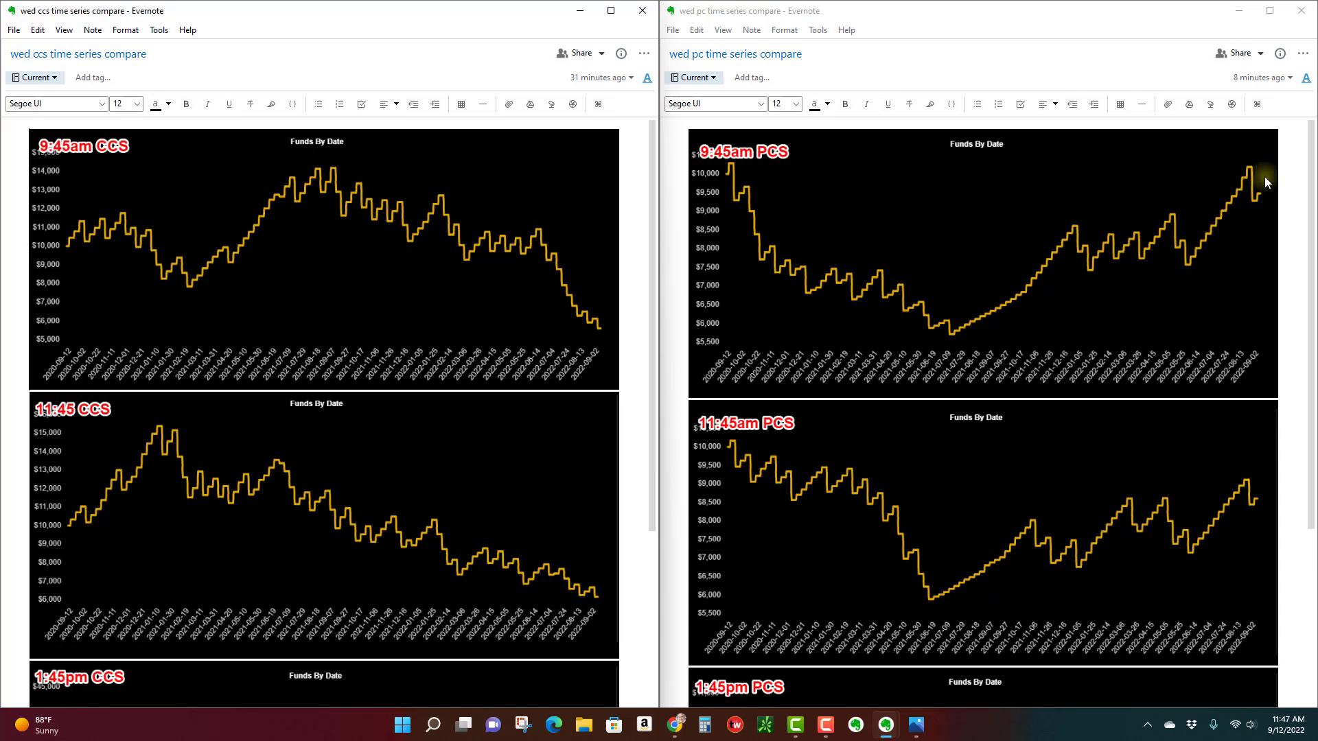
# Scroll the put-spread note to the 1:45pm PCS chart, which slides from $10,000 to about $6,500
pyautogui.scroll(-1, 778, 442)
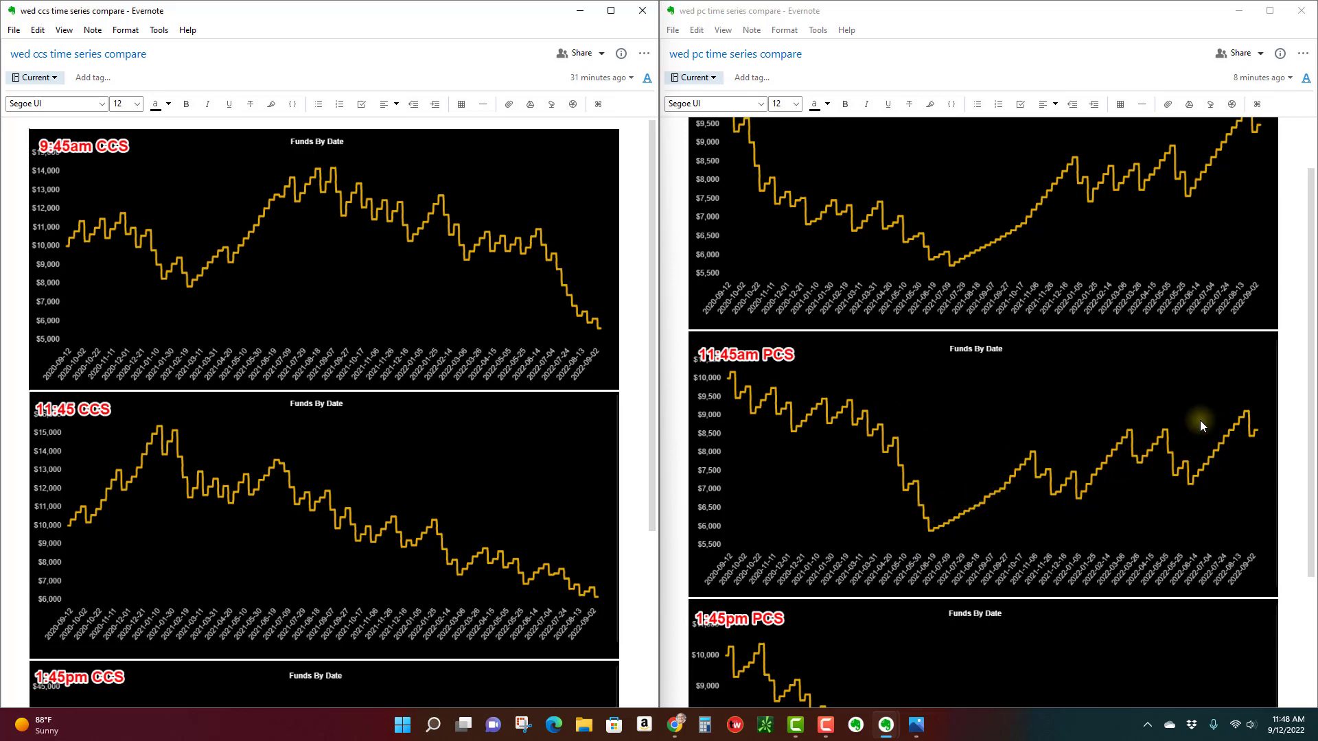
pyautogui.scroll(1, 1200, 418)
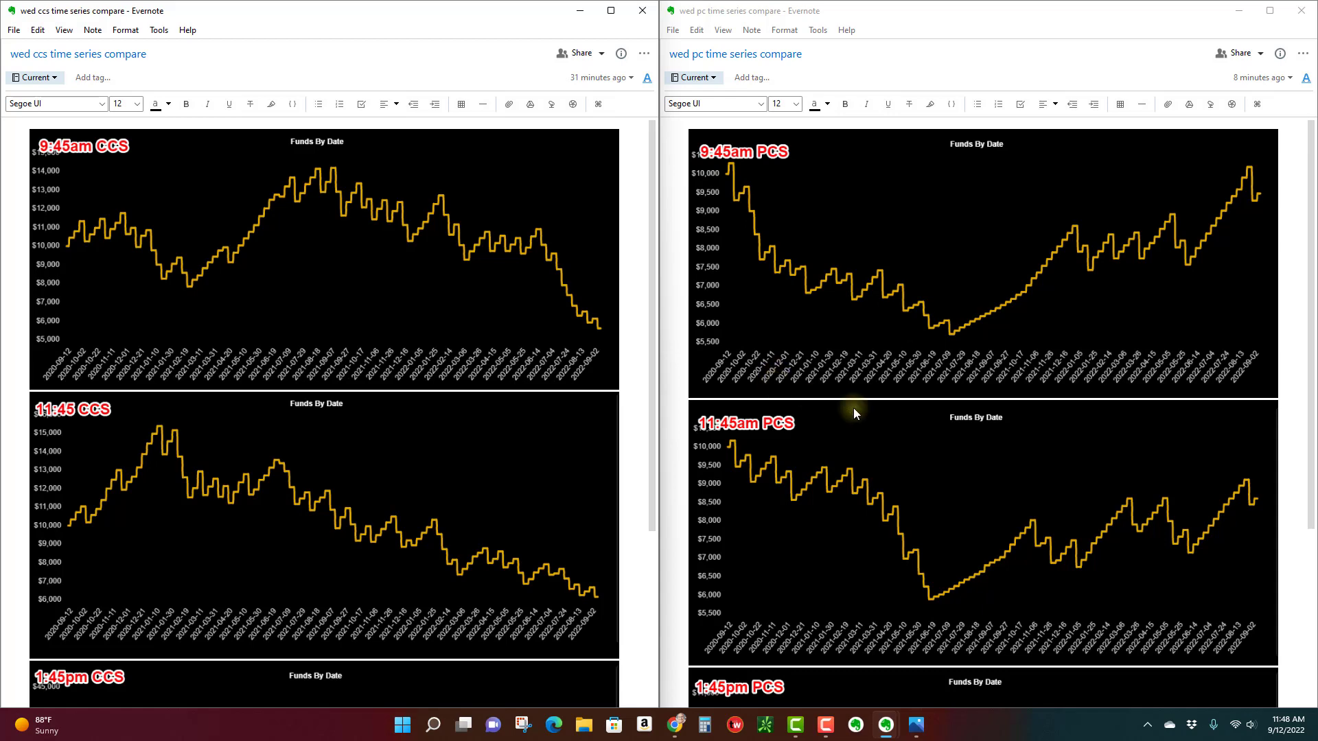
pyautogui.scroll(-3, 882, 410)
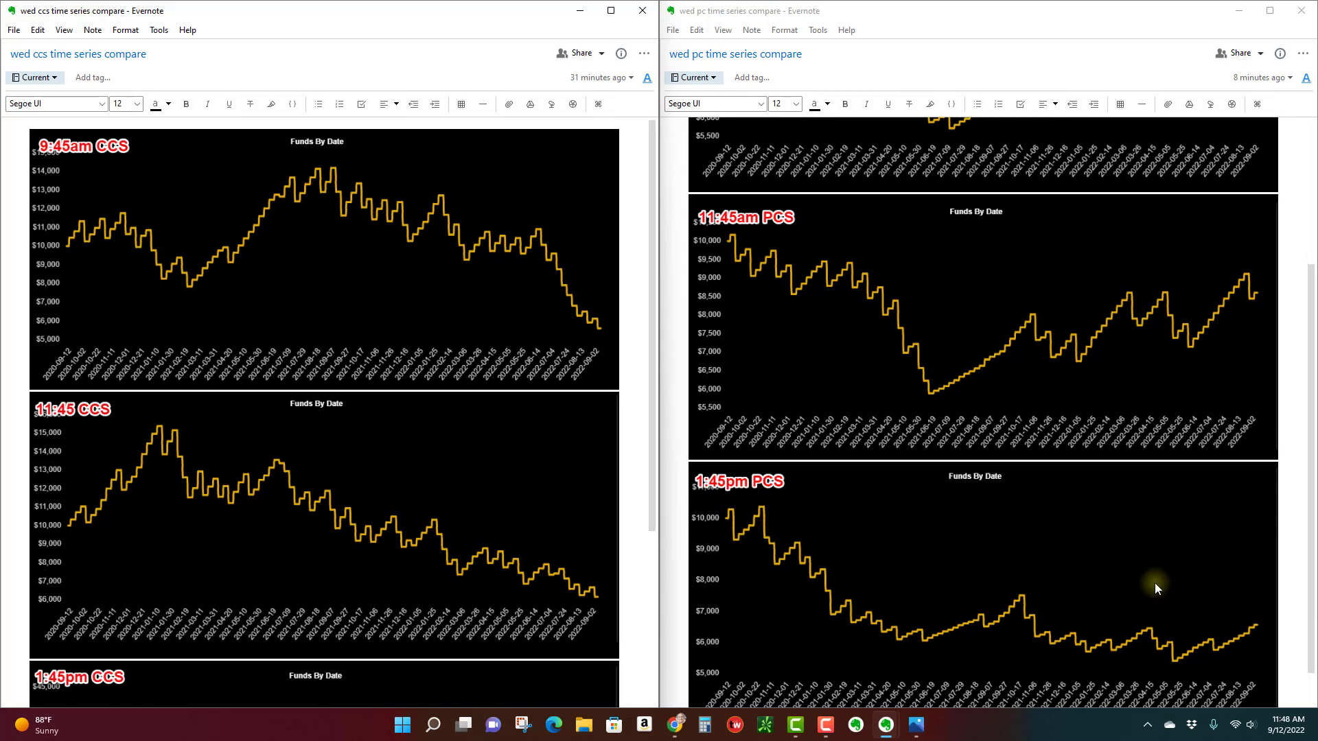
# Scroll the call-spread note to the 1:45pm CCS chart, which climbs from $10,000 to about $35,000
pyautogui.scroll(-1, 1132, 582)
pyautogui.scroll(-5, 467, 505)
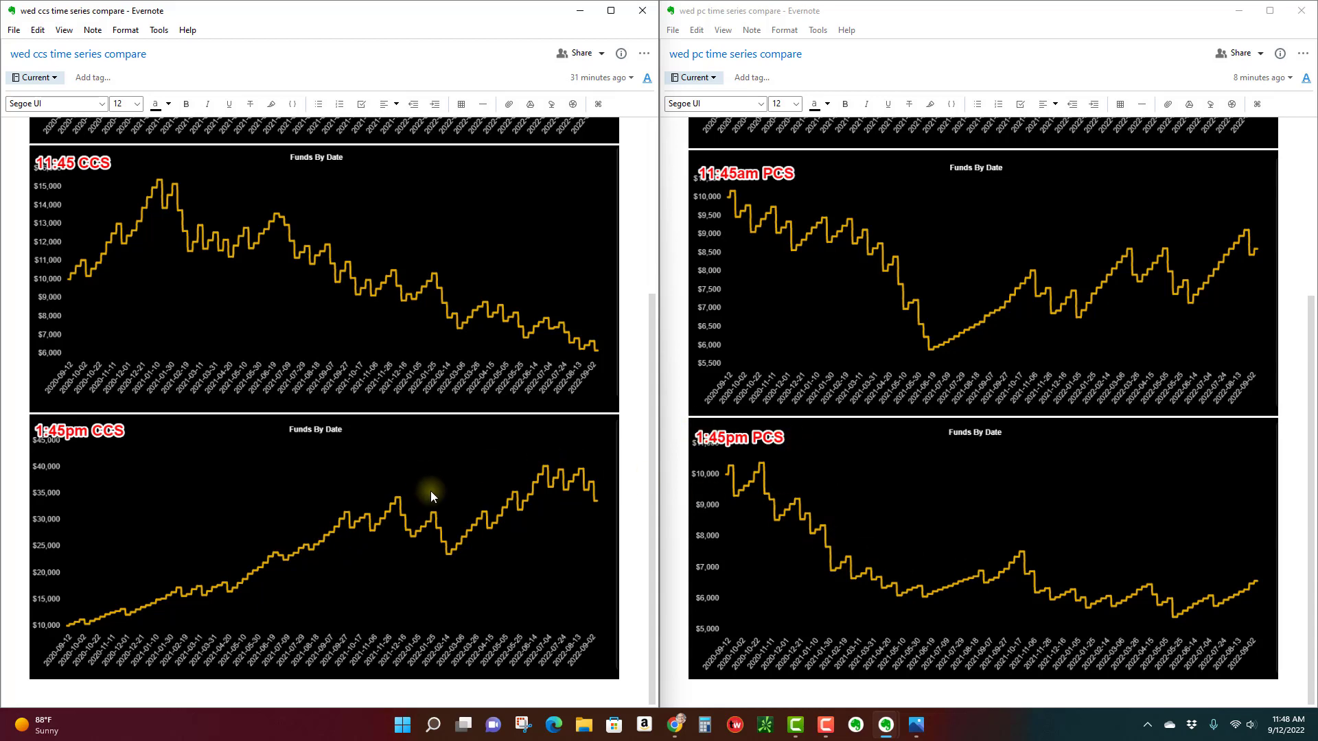
pyautogui.scroll(3, 430, 532)
pyautogui.scroll(-3, 434, 537)
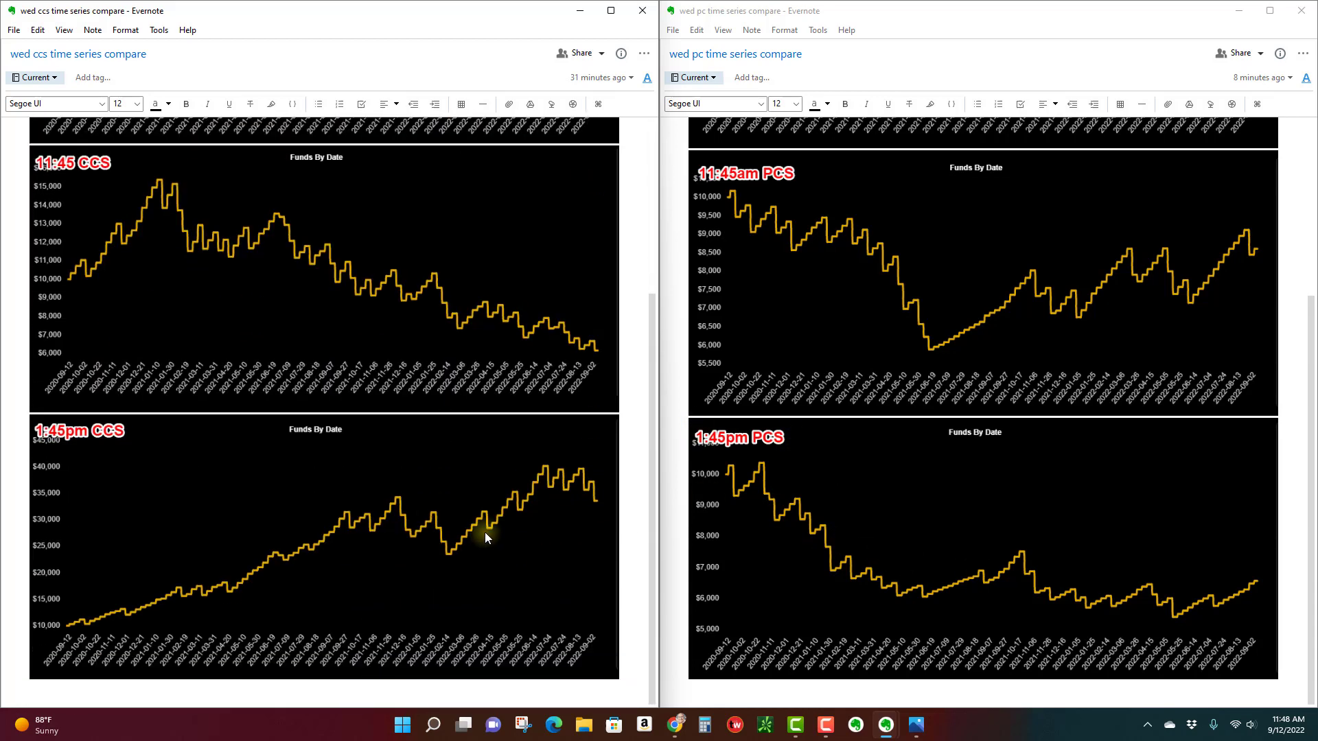